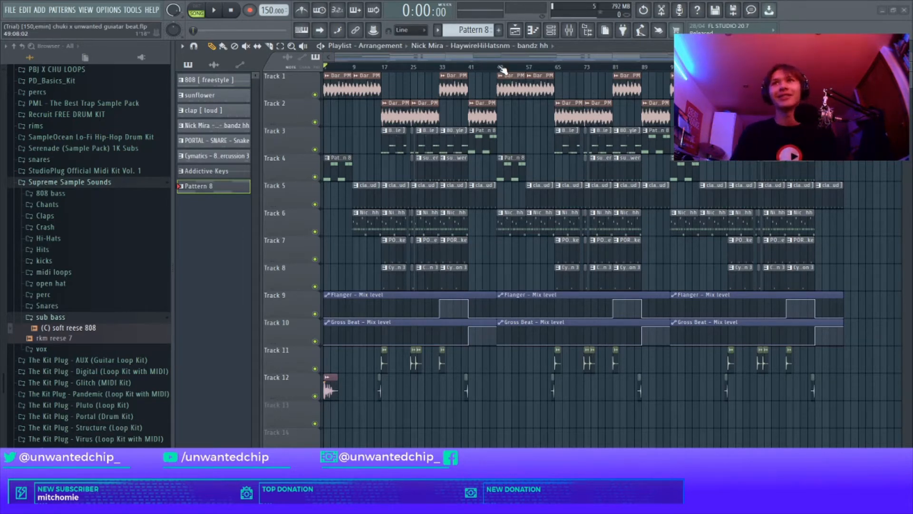
- Select the playlist time range from bar 1 up to bar 49, covering the arrangement's first section
{"action": "left_click_drag", "start_coordinate": [502, 69], "coordinate": [325, 67]}
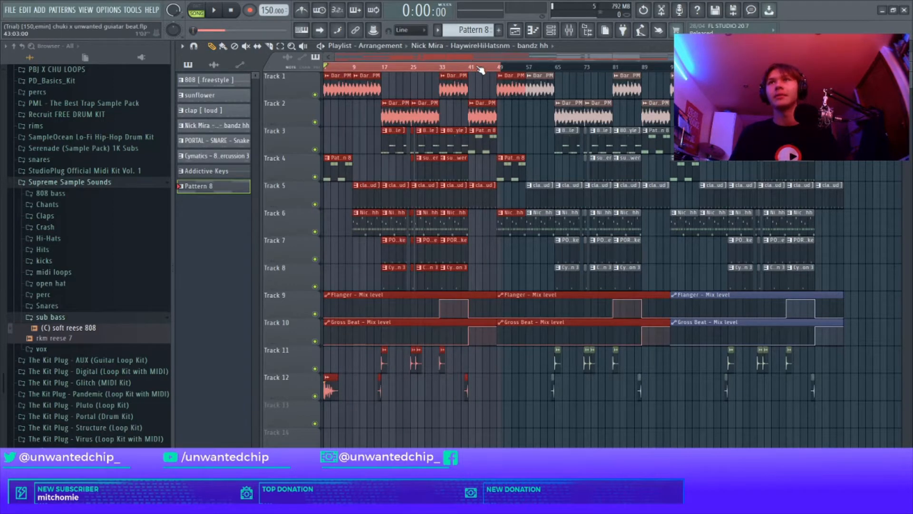
{"action": "left_click_drag", "start_coordinate": [499, 70], "coordinate": [308, 77]}
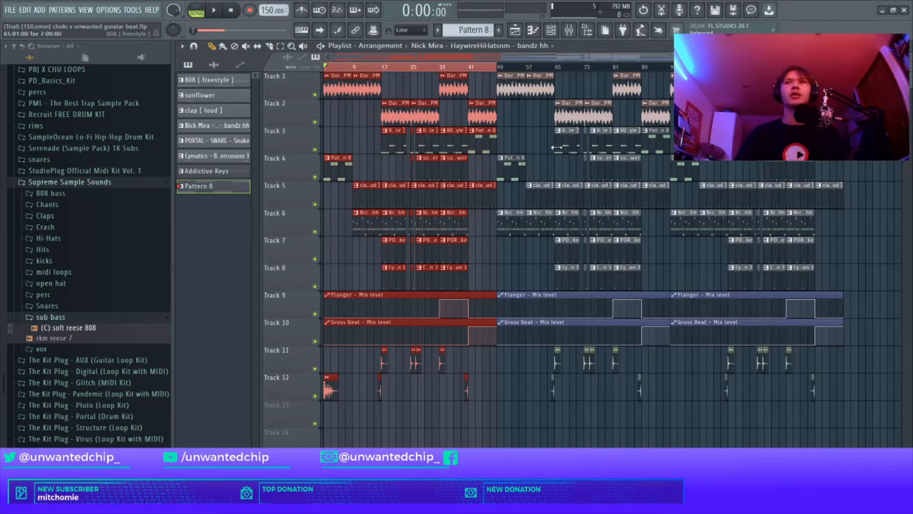
{"action": "scroll", "coordinate": [448, 104], "scroll_direction": "up", "scroll_amount": 3}
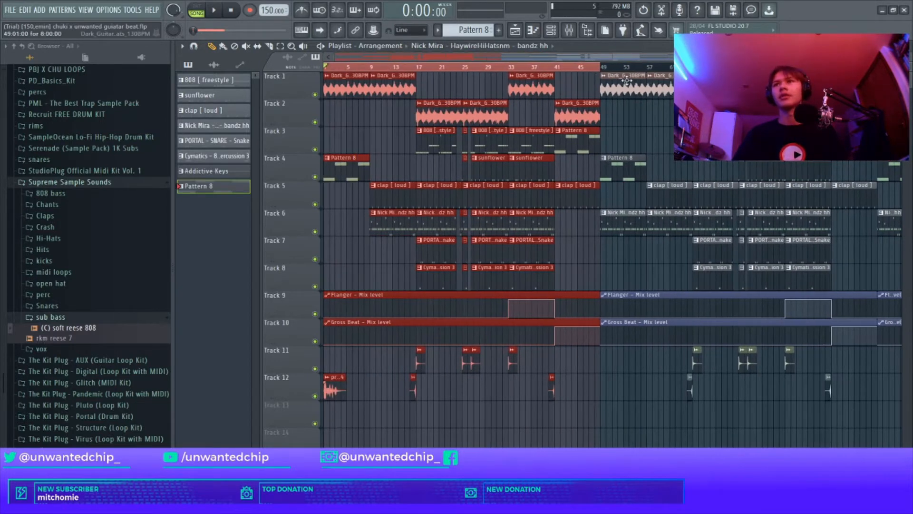
{"action": "scroll", "coordinate": [548, 74], "scroll_direction": "up", "scroll_amount": 2}
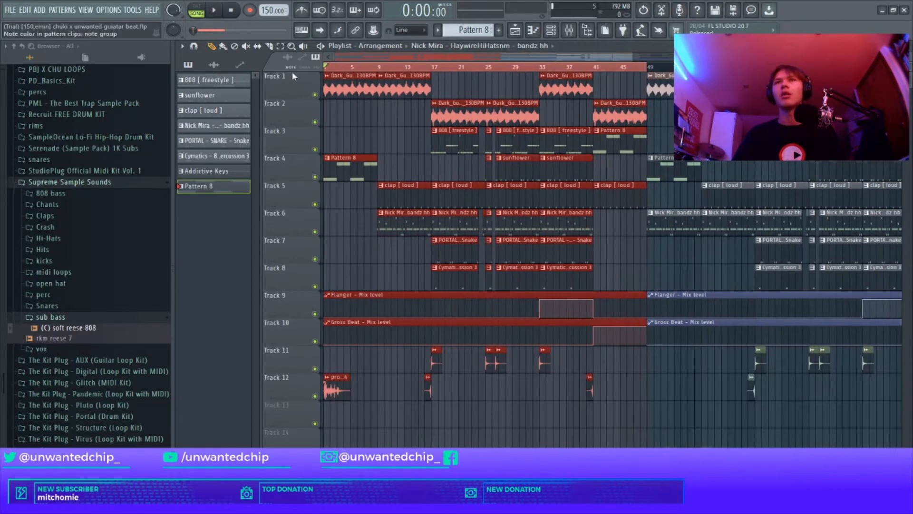
- Isolate guitar Tracks 1 and 2 with automation Tracks 9 and 10, and listen from bar 1 and from bar 17
{"action": "right_click", "coordinate": [361, 118]}
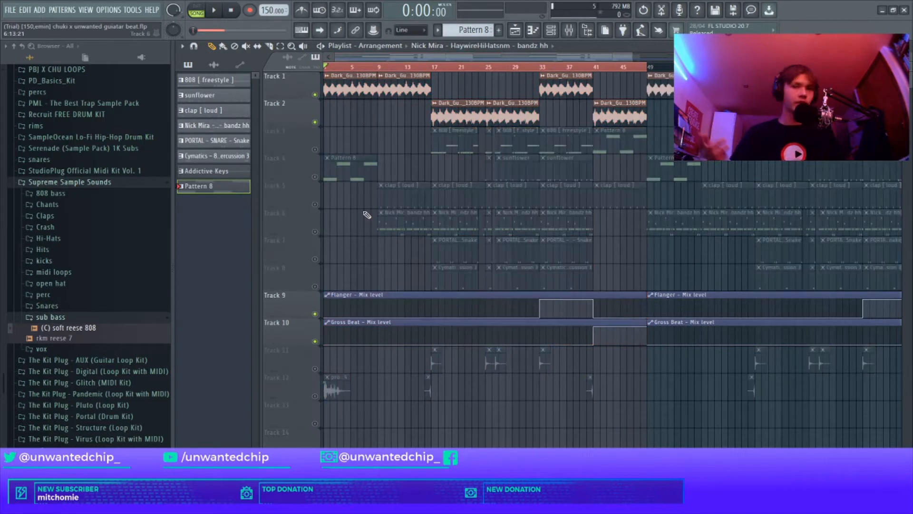
{"action": "key", "text": "space"}
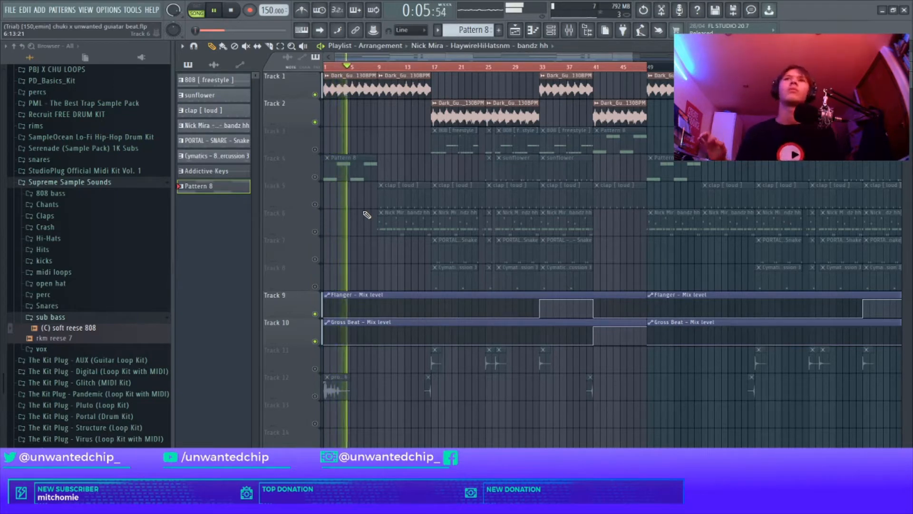
{"action": "left_click", "coordinate": [230, 10]}
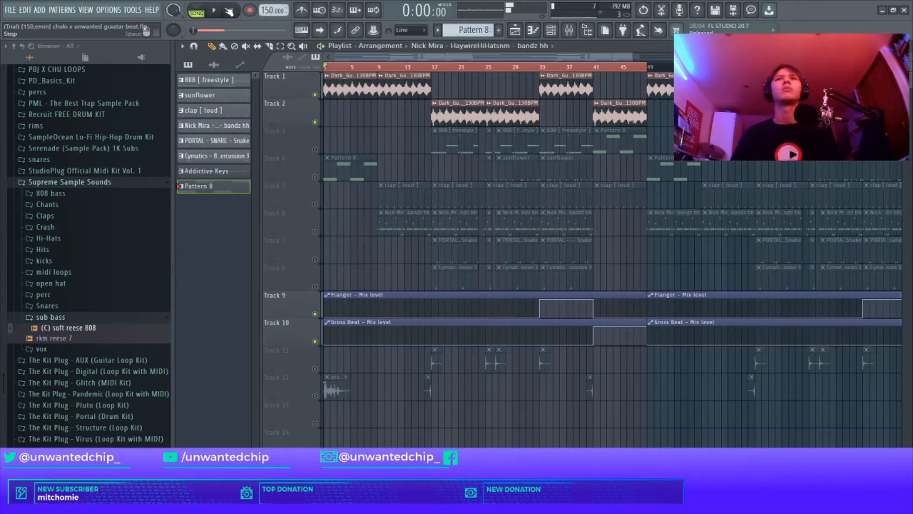
{"action": "left_click", "coordinate": [435, 69]}
{"action": "key", "text": "space"}
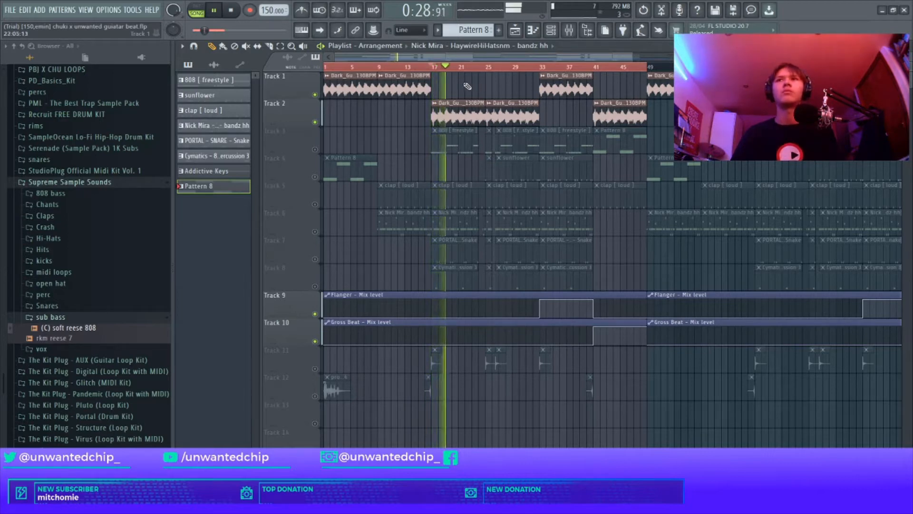
{"action": "key", "text": "space"}
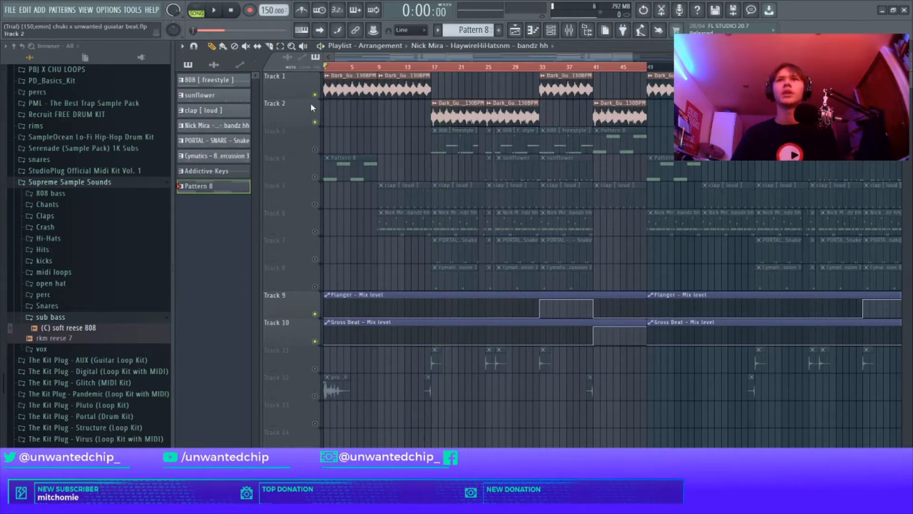
- Compare the guitar with Insert 1's mixer effects bypassed and re-enabled during playback, and return to the playlist
{"action": "key", "text": "F9"}
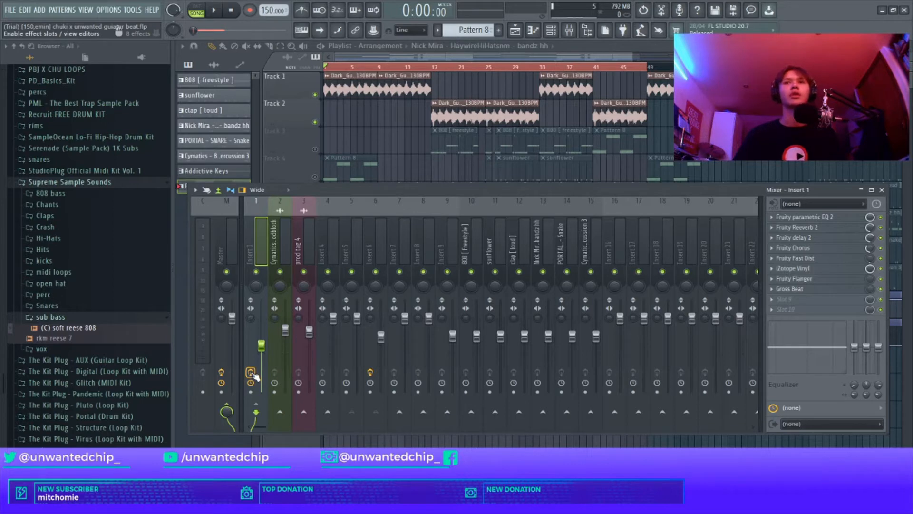
{"action": "key", "text": "space"}
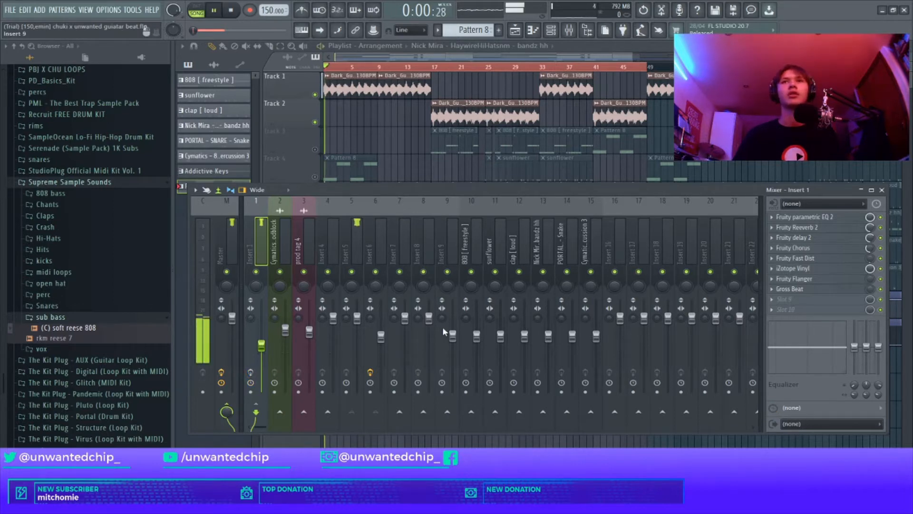
{"action": "left_click", "coordinate": [251, 372]}
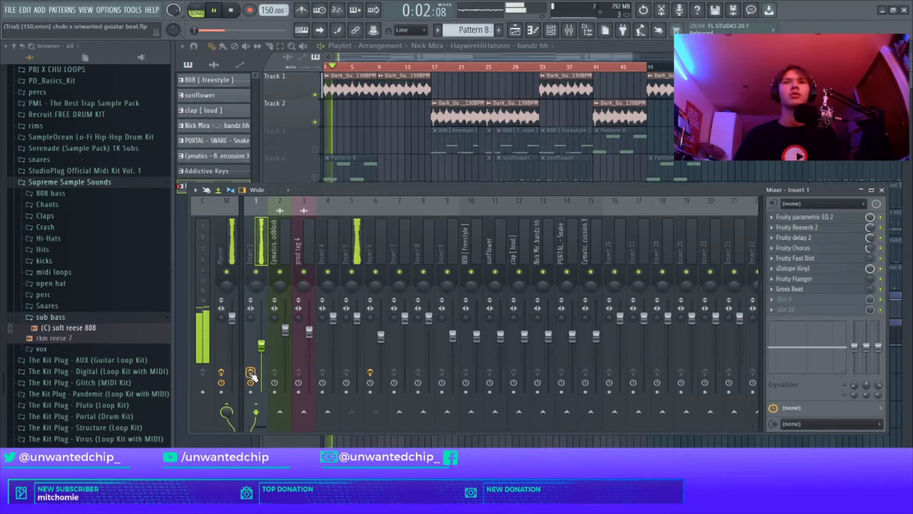
{"action": "key", "text": "space"}
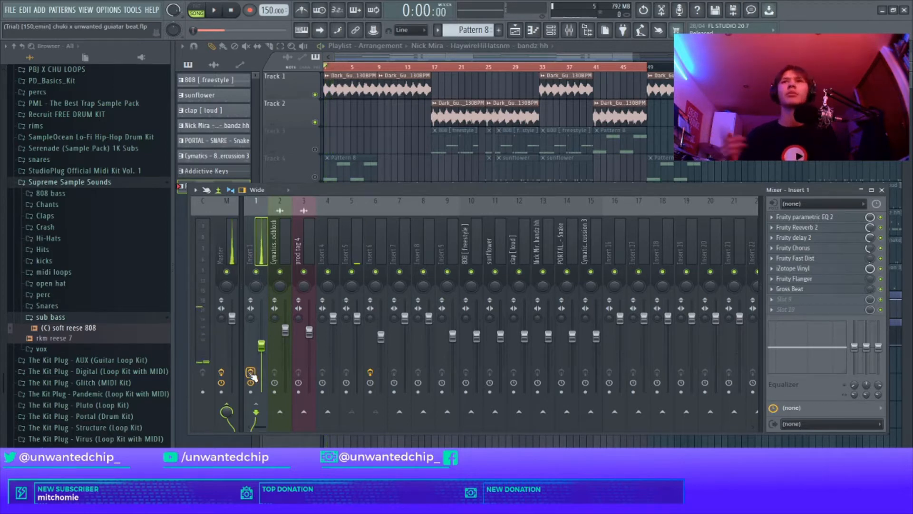
{"action": "left_click", "coordinate": [884, 190]}
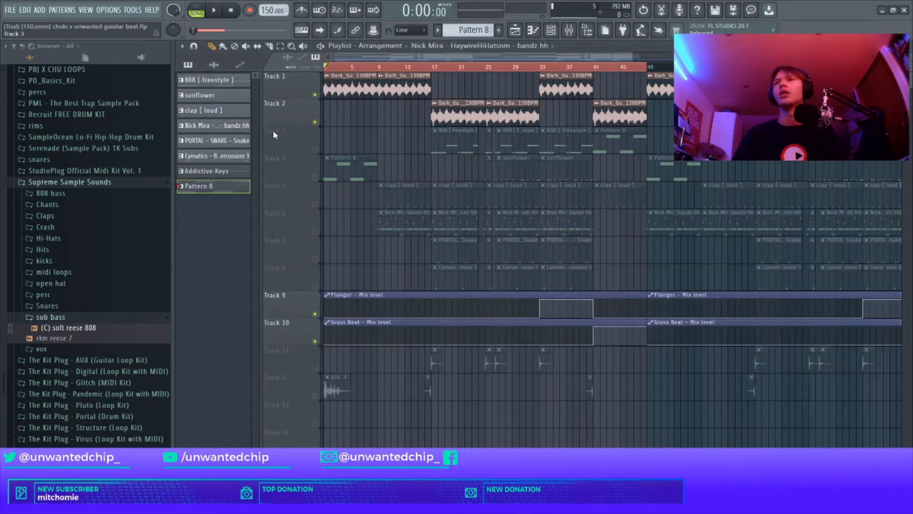
- Solo Track 3, view its 808 [ freestyle ] pattern in the piano roll, and reselect that pattern in the playlist
{"action": "right_click", "coordinate": [314, 149]}
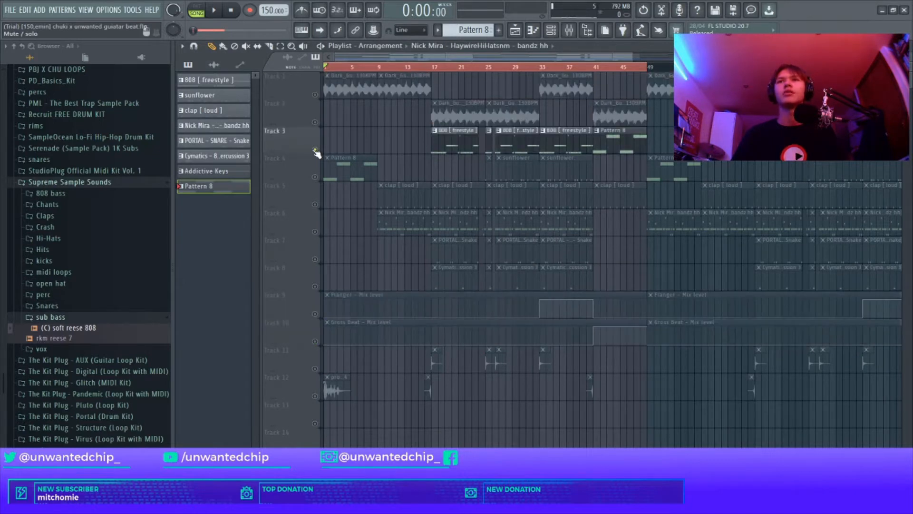
{"action": "double_click", "coordinate": [445, 138]}
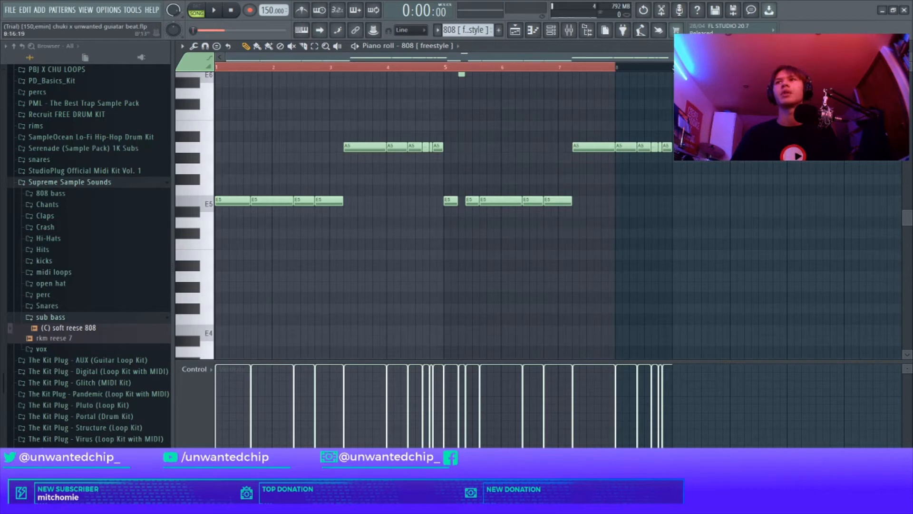
{"action": "left_click", "coordinate": [905, 46]}
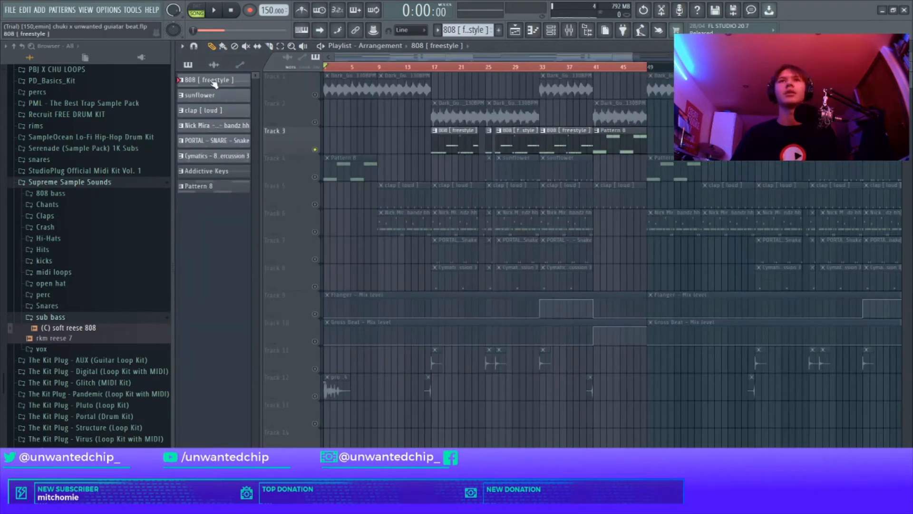
{"action": "left_click", "coordinate": [215, 99]}
{"action": "left_click", "coordinate": [221, 82]}
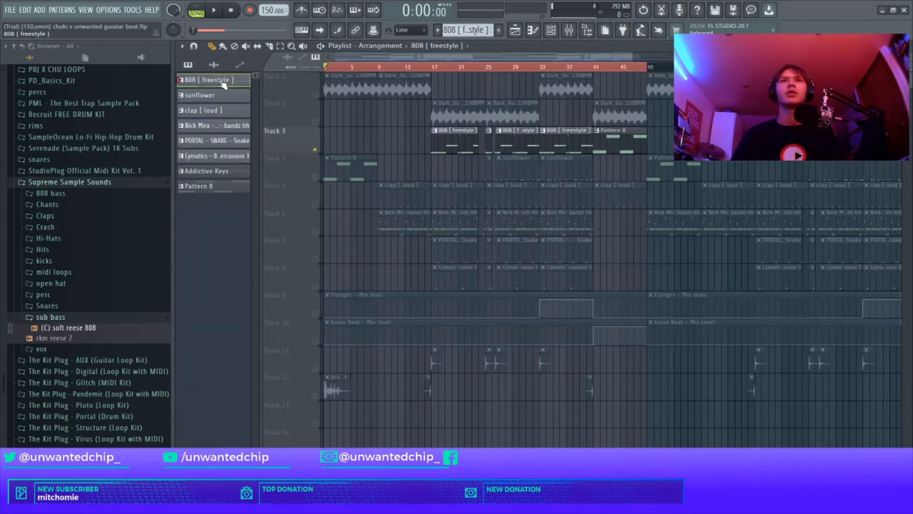
- Play the 808 [ freestyle ] pattern alone in pattern mode, examine its notes in the piano roll, and return to the playlist
{"action": "left_click", "coordinate": [199, 14]}
{"action": "key", "text": "space"}
{"action": "double_click", "coordinate": [457, 149]}
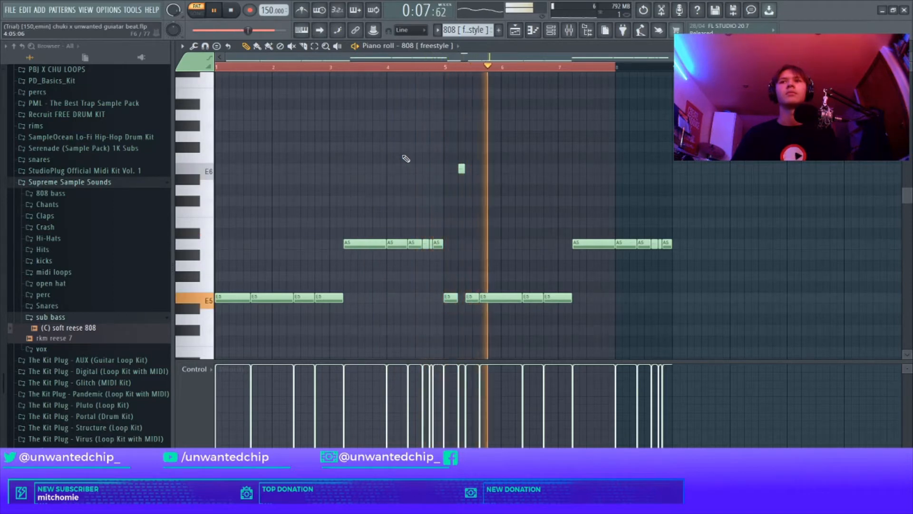
{"action": "key", "text": "space"}
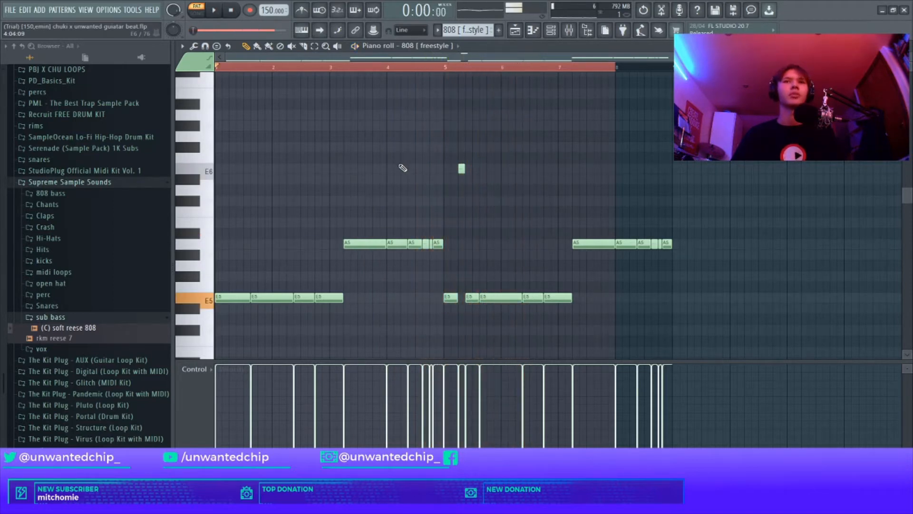
{"action": "scroll", "coordinate": [371, 200], "scroll_direction": "down", "scroll_amount": 2}
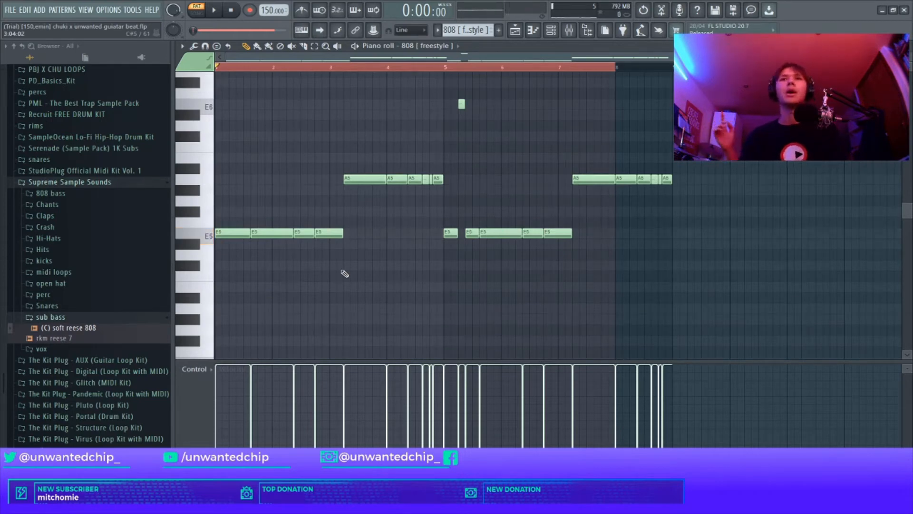
{"action": "left_click_drag", "start_coordinate": [338, 176], "coordinate": [757, 194]}
{"action": "right_click", "coordinate": [479, 186]}
{"action": "right_click", "coordinate": [533, 192]}
{"action": "key", "text": "F5"}
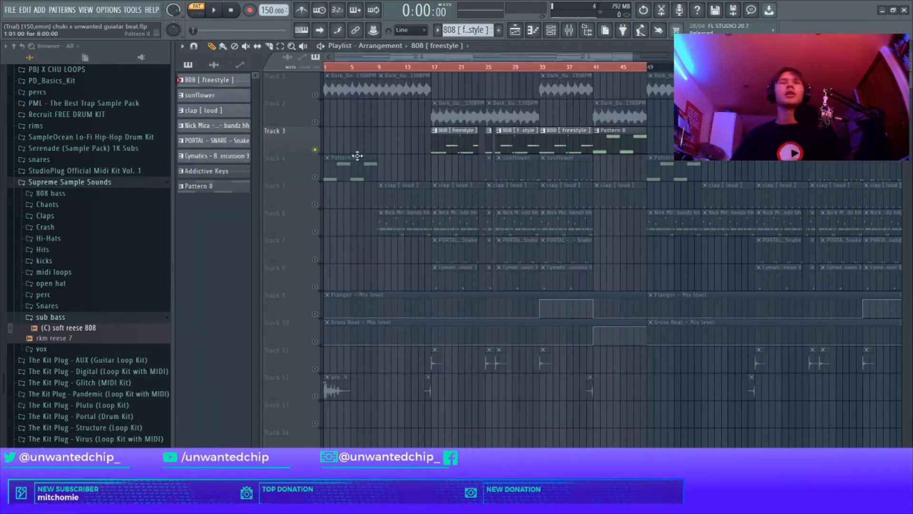
- Unmute guitar Track 1 and check the time-stretching settings of its Dark_Guitar_Chuki_Beats_130BPM sample
{"action": "left_click", "coordinate": [315, 95]}
{"action": "double_click", "coordinate": [384, 90]}
{"action": "scroll", "coordinate": [383, 89], "scroll_direction": "down", "scroll_amount": 3}
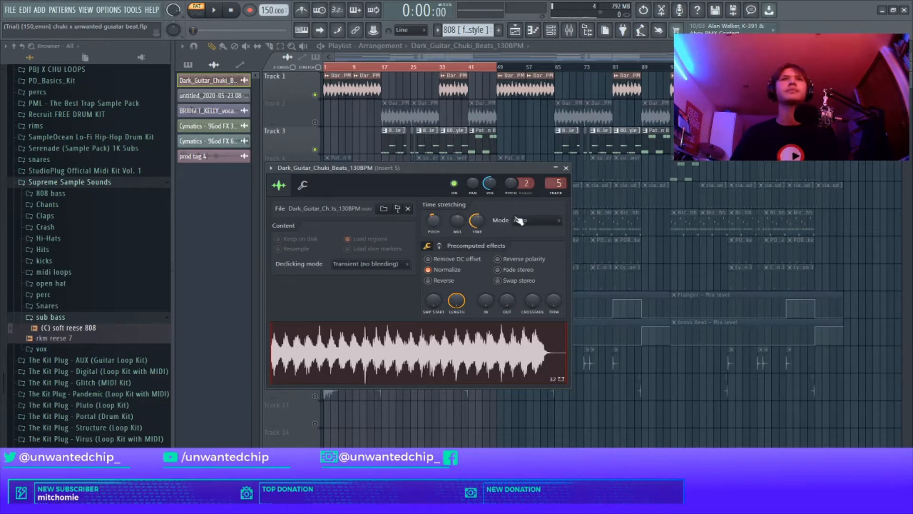
{"action": "left_click", "coordinate": [566, 168]}
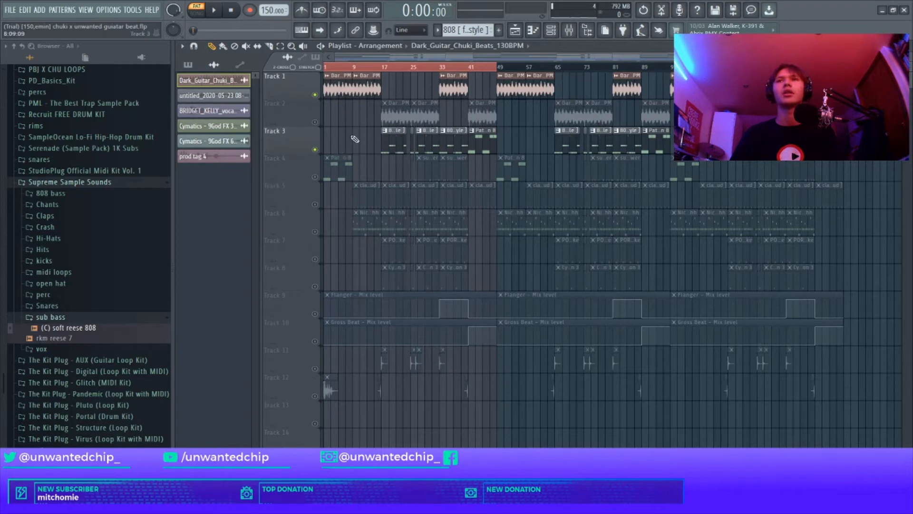
{"action": "right_click", "coordinate": [316, 144]}
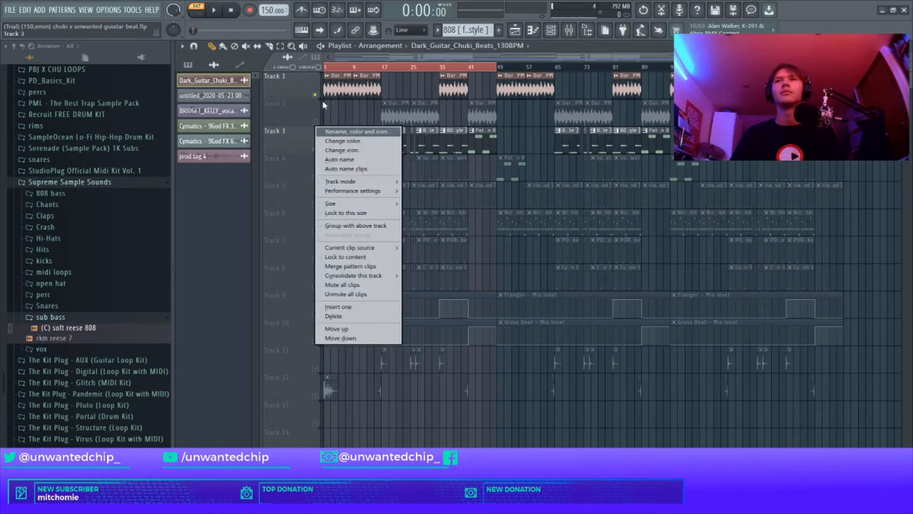
{"action": "right_click", "coordinate": [336, 92]}
{"action": "key", "text": "ctrl+z"}
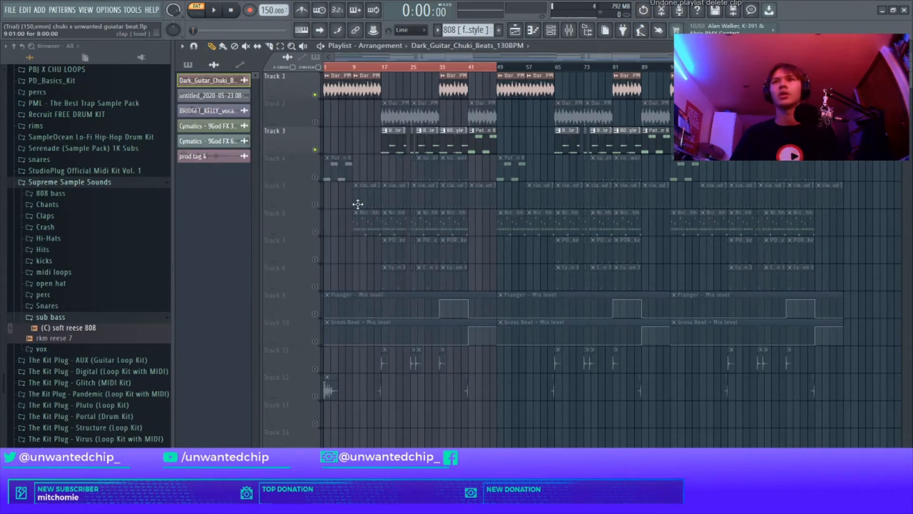
- Unmute the clap on Track 5 and the hi-hats on Track 6, playing the song from around bar 17 after each
{"action": "left_click", "coordinate": [314, 204]}
{"action": "key", "text": "space"}
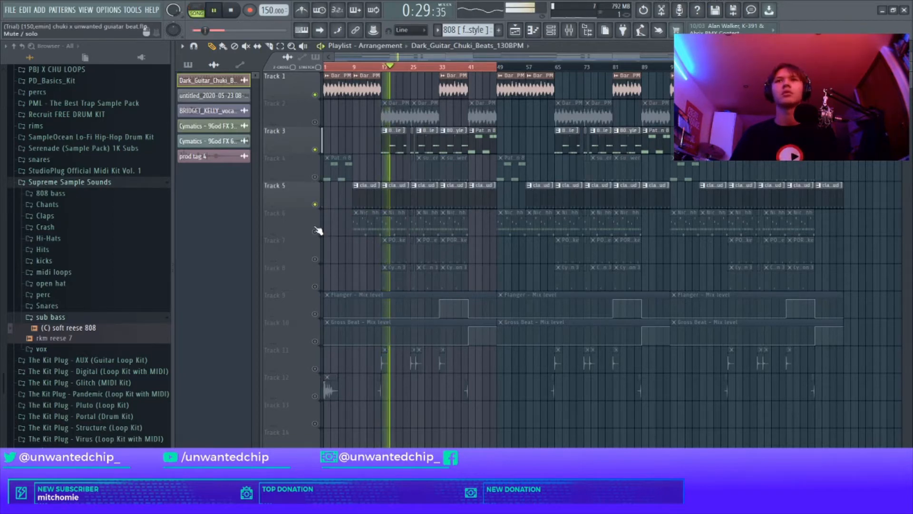
{"action": "key", "text": "space"}
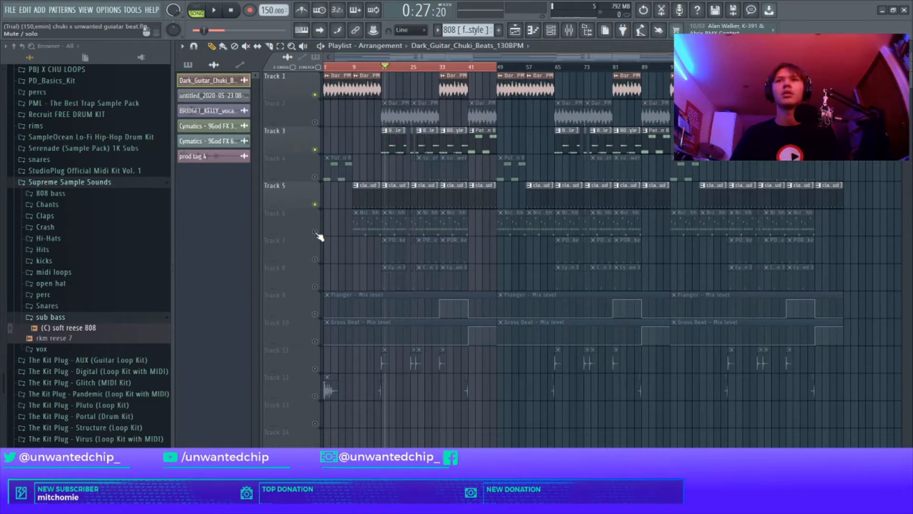
{"action": "left_click", "coordinate": [315, 231]}
{"action": "key", "text": "space"}
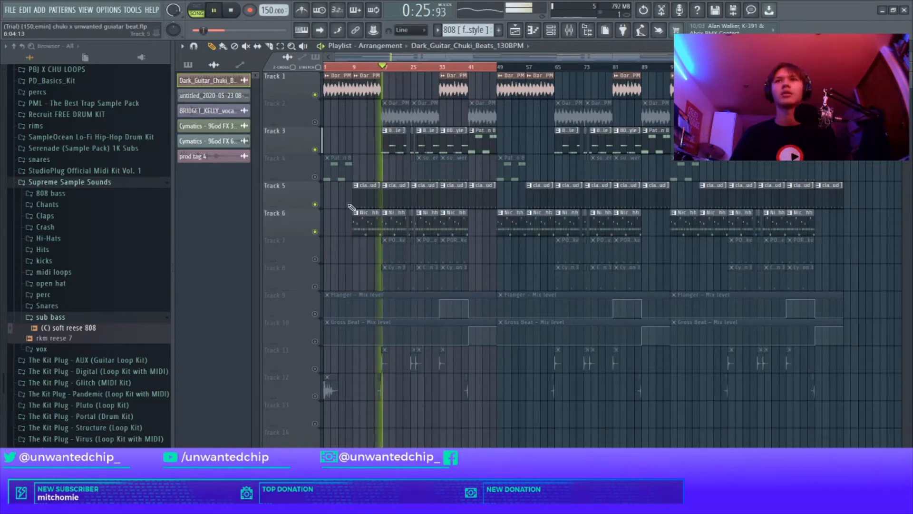
- Examine Track 6's Nick Mira hi-hat pattern in the piano roll during playback, stop, and return to the playlist
{"action": "double_click", "coordinate": [387, 224]}
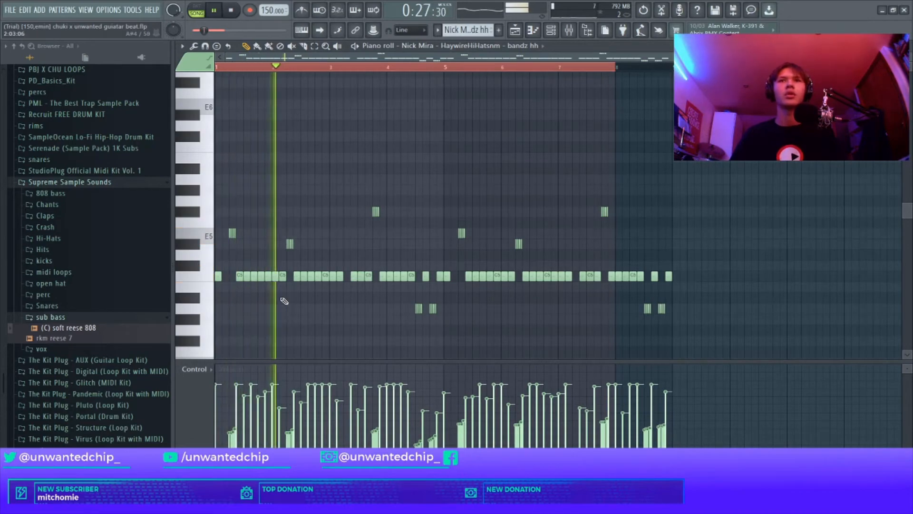
{"action": "key", "text": "space"}
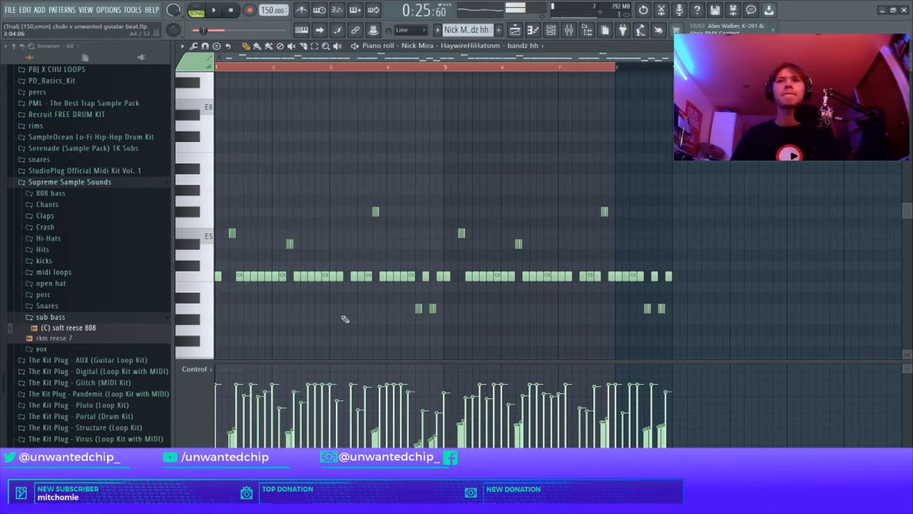
{"action": "key", "text": "F5"}
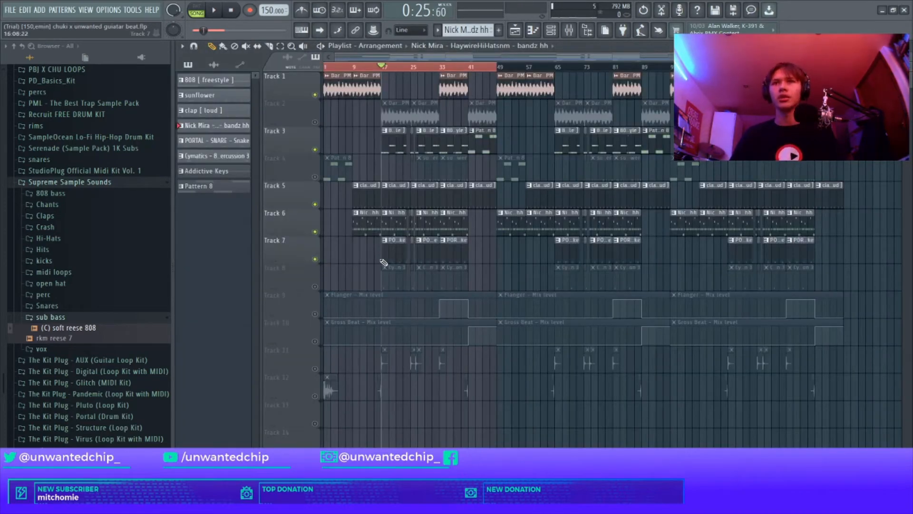
- Open Track 7's PORTAL - SNARE - Snake pattern in the piano roll, listen to it within the song, and return to the playlist
{"action": "double_click", "coordinate": [387, 256]}
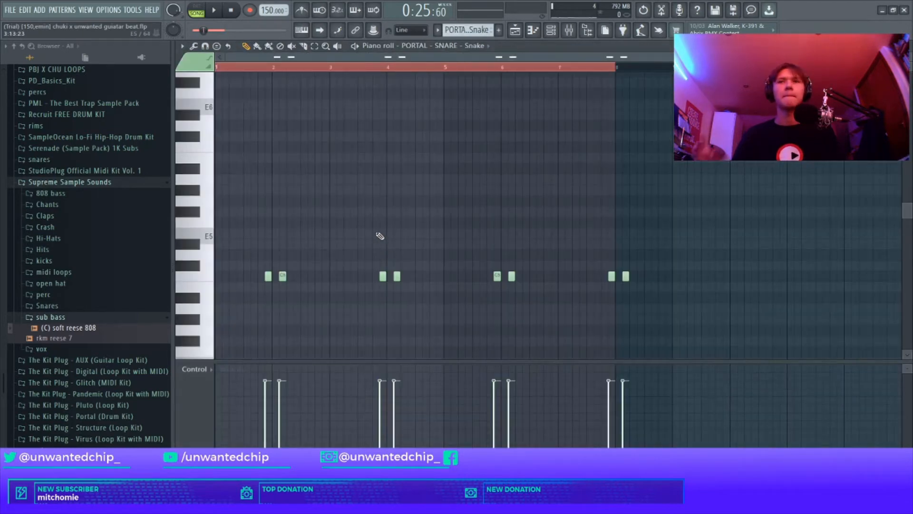
{"action": "key", "text": "space"}
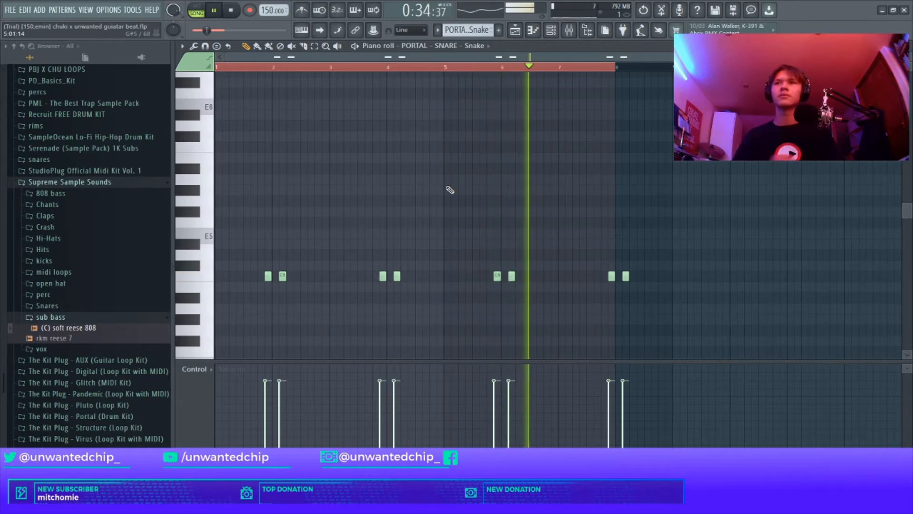
{"action": "key", "text": "F5"}
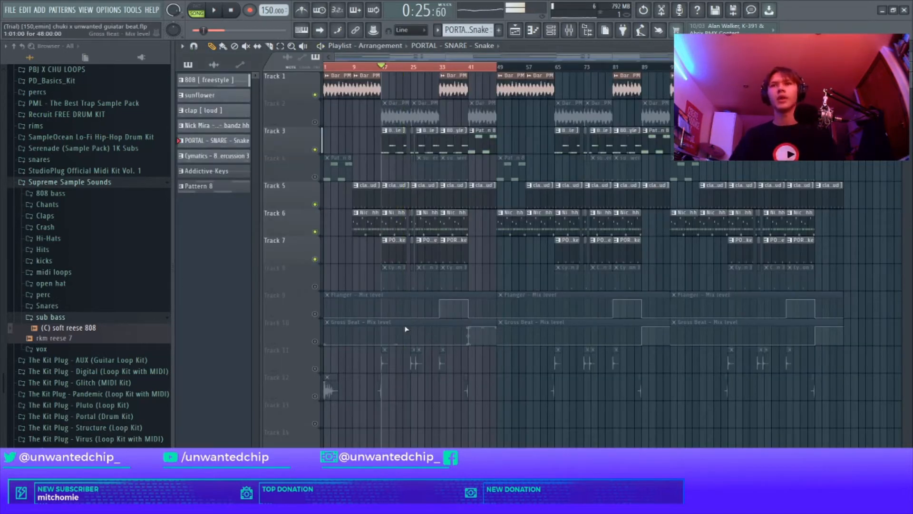
- Unmute the percussion on Track 8 and play the song from around bar 17
{"action": "left_click", "coordinate": [315, 287]}
{"action": "key", "text": "space"}
{"action": "left_click", "coordinate": [386, 286]}
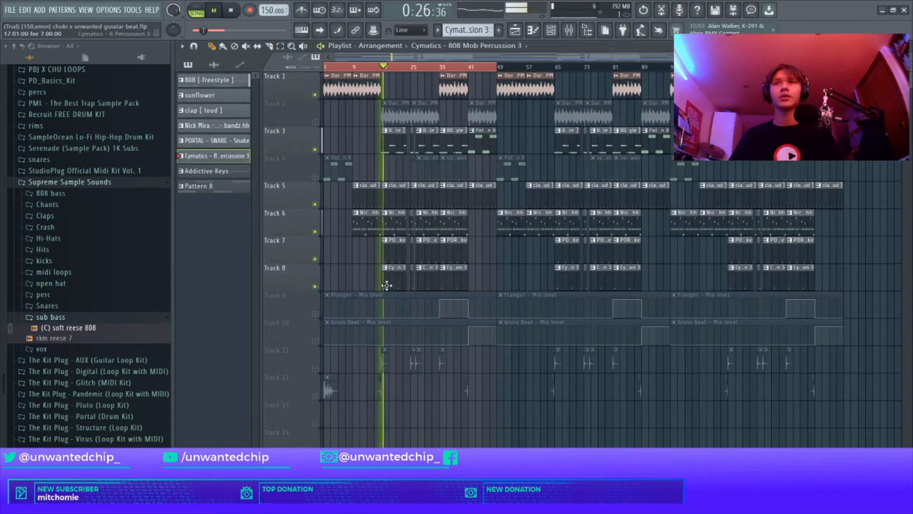
- Open Track 8's Cymatics - 808 Mob Percussion 3 pattern in the piano roll, listen to it, and return to the playlist
{"action": "double_click", "coordinate": [386, 286]}
{"action": "key", "text": "space"}
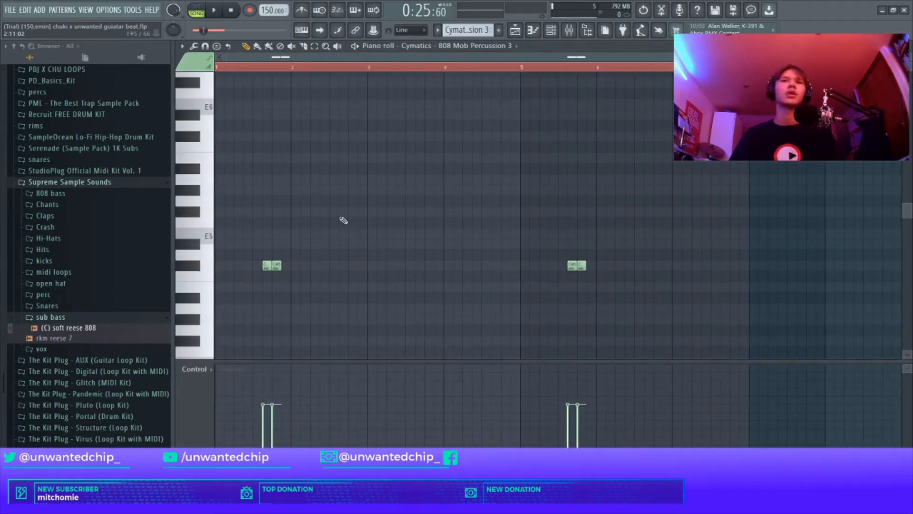
{"action": "key", "text": "space"}
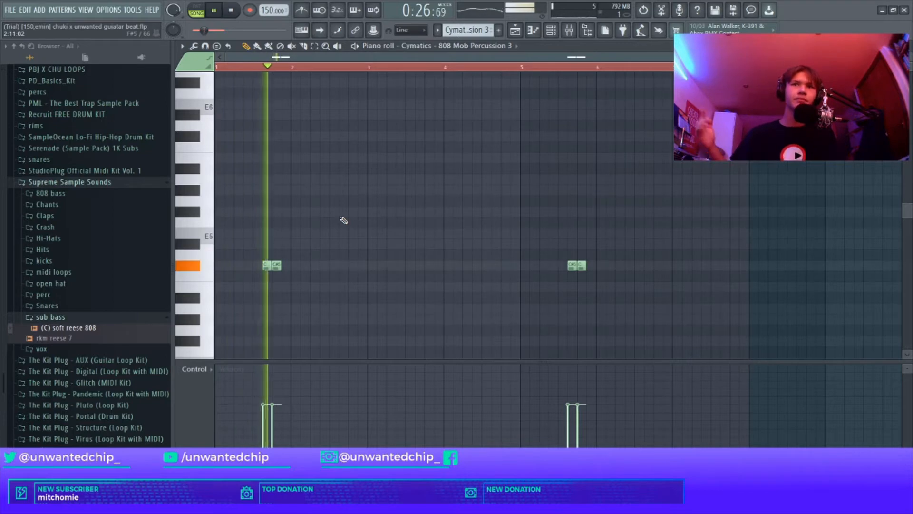
{"action": "key", "text": "space"}
{"action": "key", "text": "F5"}
{"action": "key", "text": "space"}
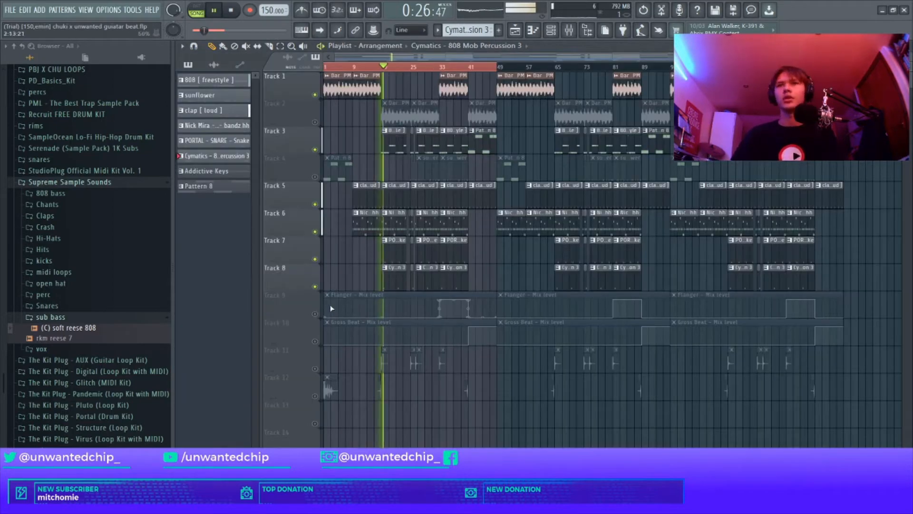
{"action": "key", "text": "space"}
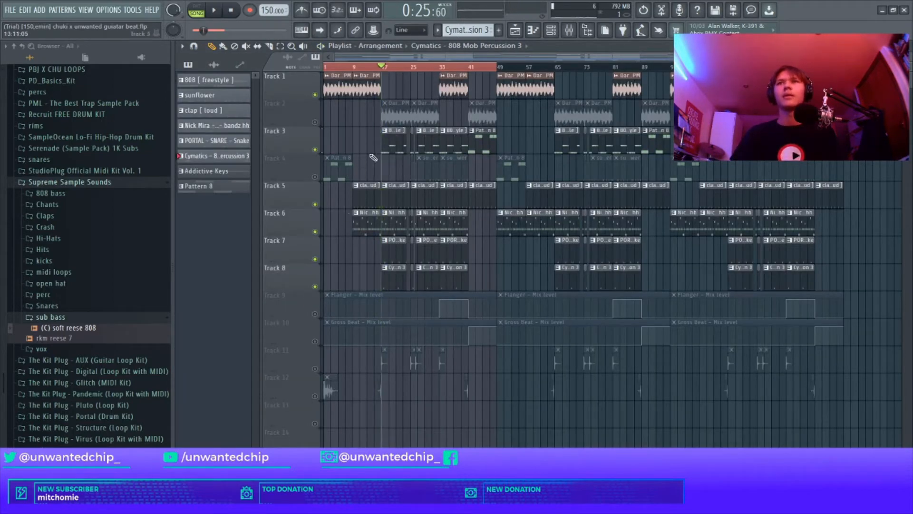
- Unmute Track 4, play the song from around bar 25, and mute the guitar on Track 1
{"action": "left_click", "coordinate": [315, 177]}
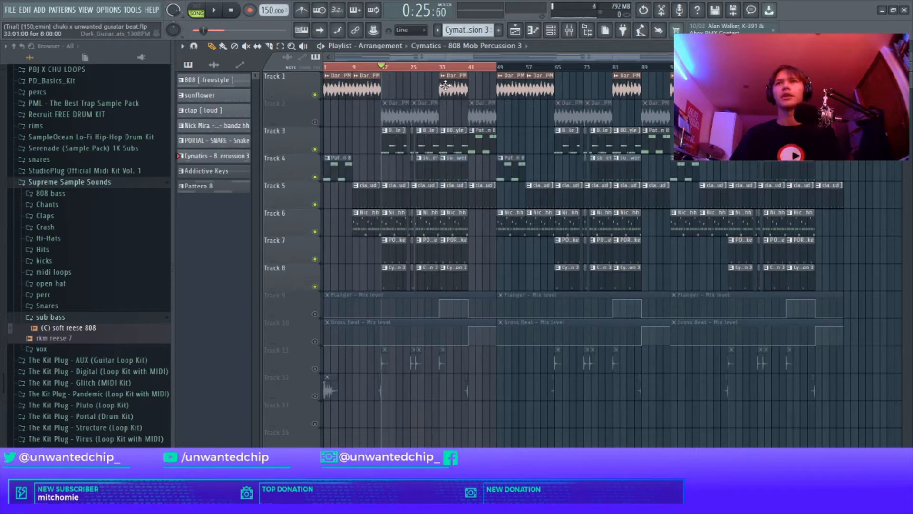
{"action": "left_click", "coordinate": [416, 68]}
{"action": "key", "text": "space"}
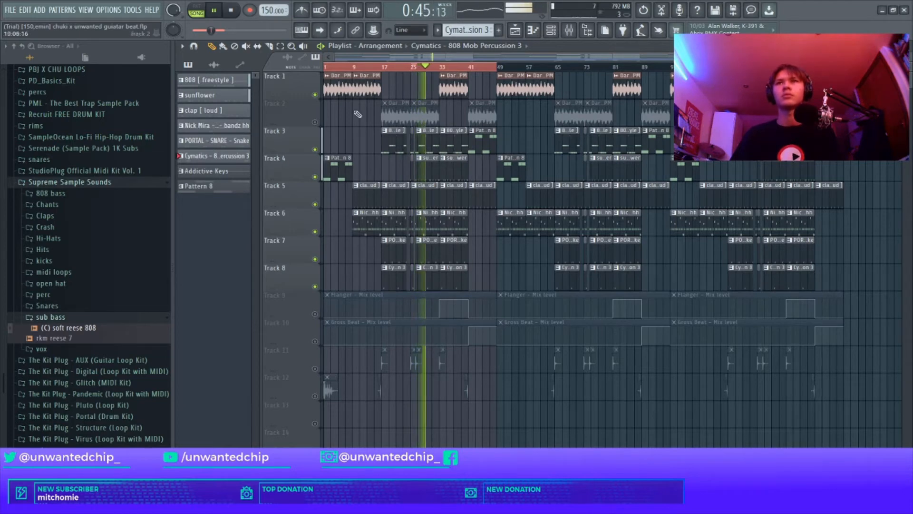
{"action": "left_click", "coordinate": [316, 95]}
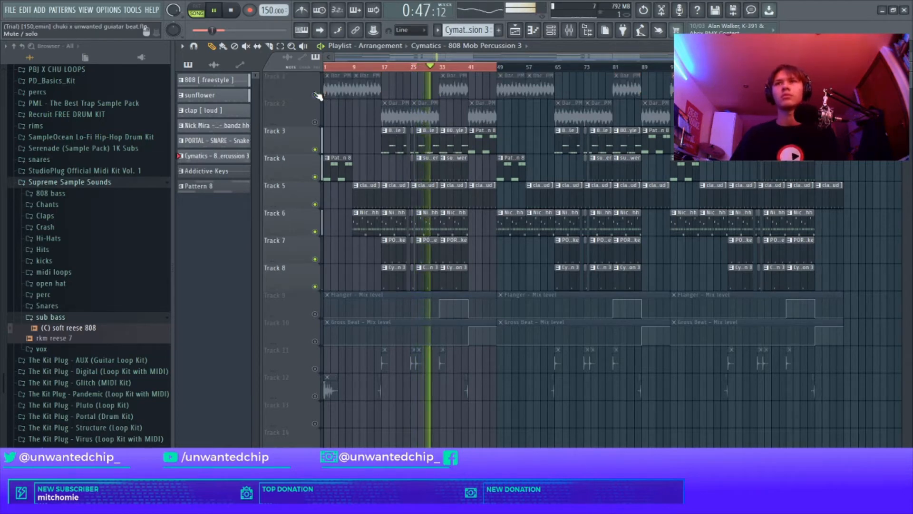
{"action": "key", "text": "space"}
- Examine Track 4's sunflower pattern in the piano roll, play it briefly, and return to the playlist
{"action": "double_click", "coordinate": [452, 175]}
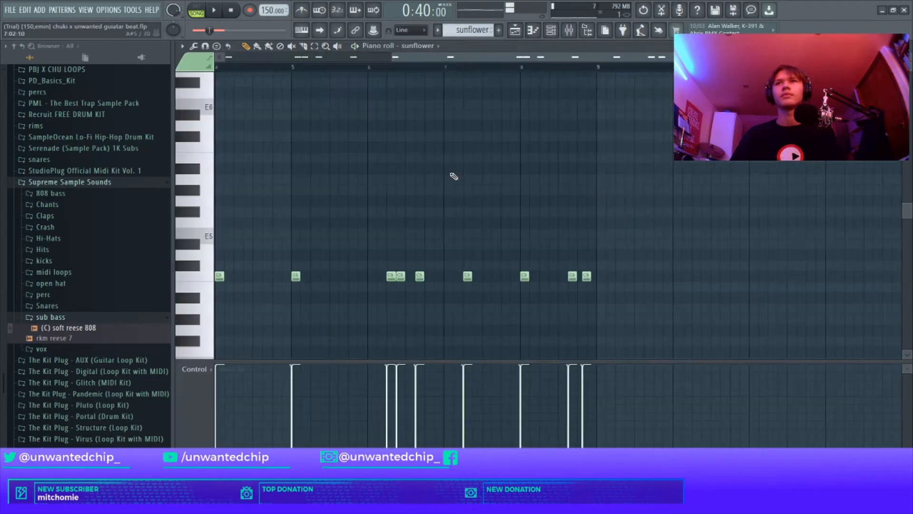
{"action": "scroll", "coordinate": [298, 224], "scroll_direction": "down", "scroll_amount": 3}
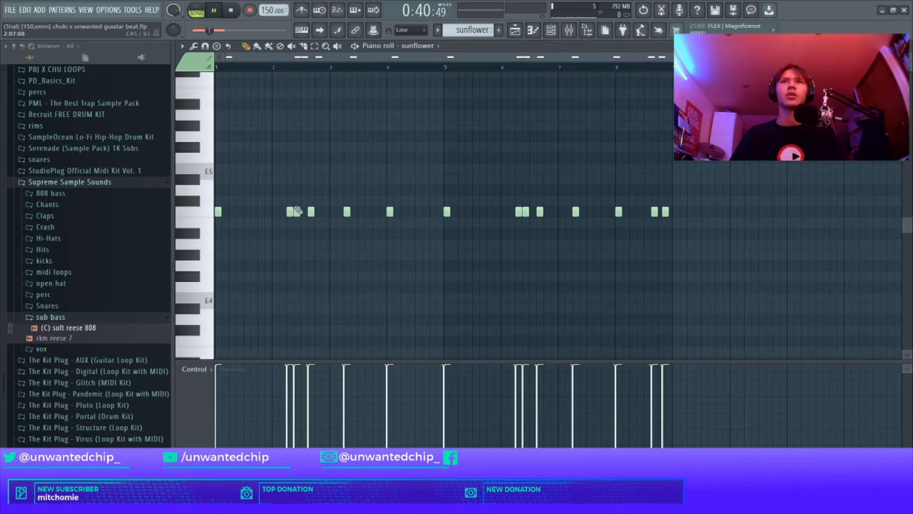
{"action": "key", "text": "space"}
{"action": "key", "text": "space"}
{"action": "key", "text": "F5"}
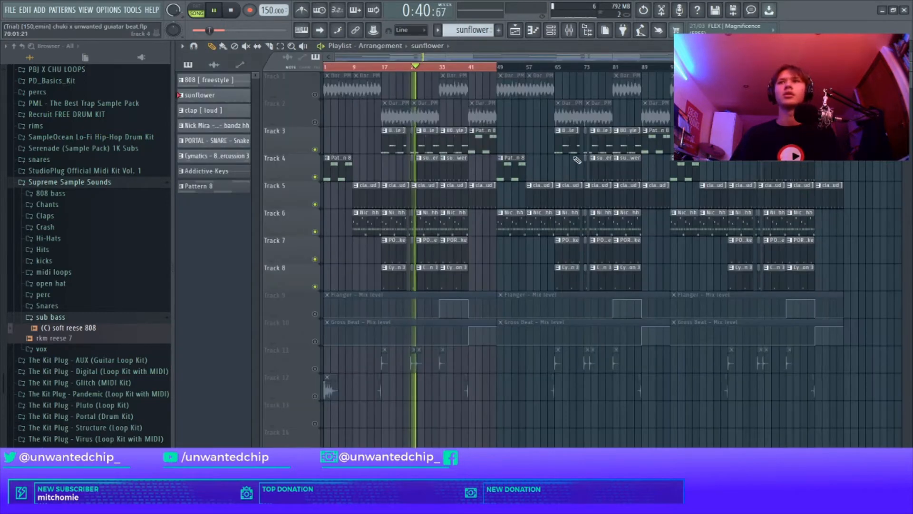
- Play the song from around bar 33, follow the sunflower notes in the piano roll, stop, and return to the playlist
{"action": "left_click", "coordinate": [442, 67]}
{"action": "double_click", "coordinate": [452, 167]}
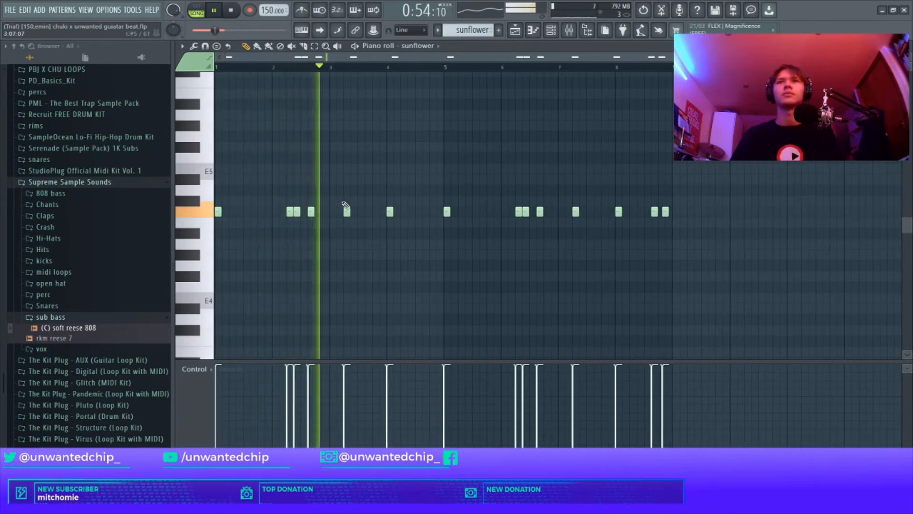
{"action": "key", "text": "space"}
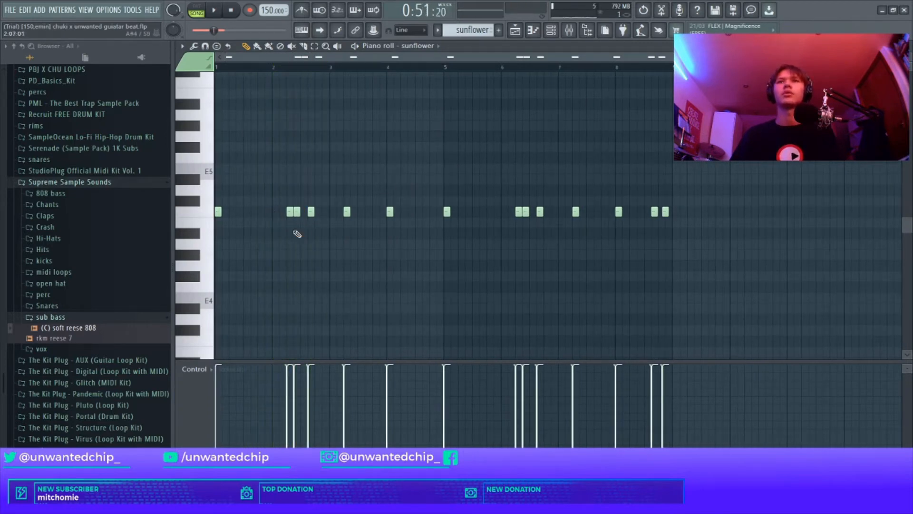
{"action": "left_click_drag", "start_coordinate": [279, 214], "coordinate": [305, 220], "text": "ctrl"}
{"action": "right_click", "coordinate": [294, 228]}
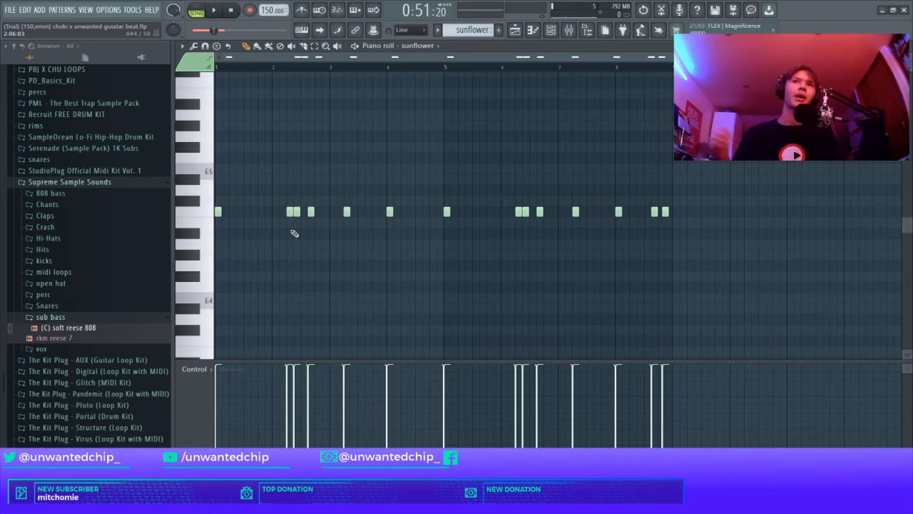
{"action": "key", "text": "F5"}
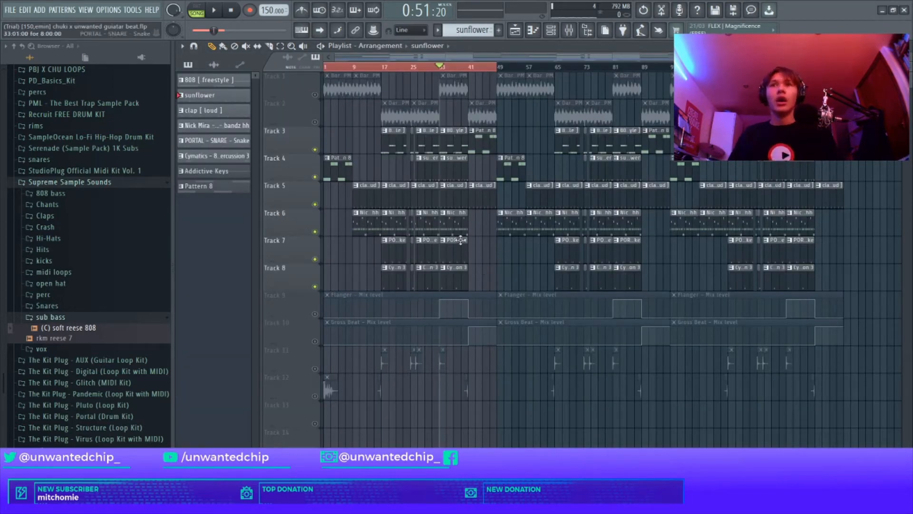
- Check the precomputed effects settings of the sunflower sampler channel, including Boost, and close the channel windows
{"action": "key", "text": "F6"}
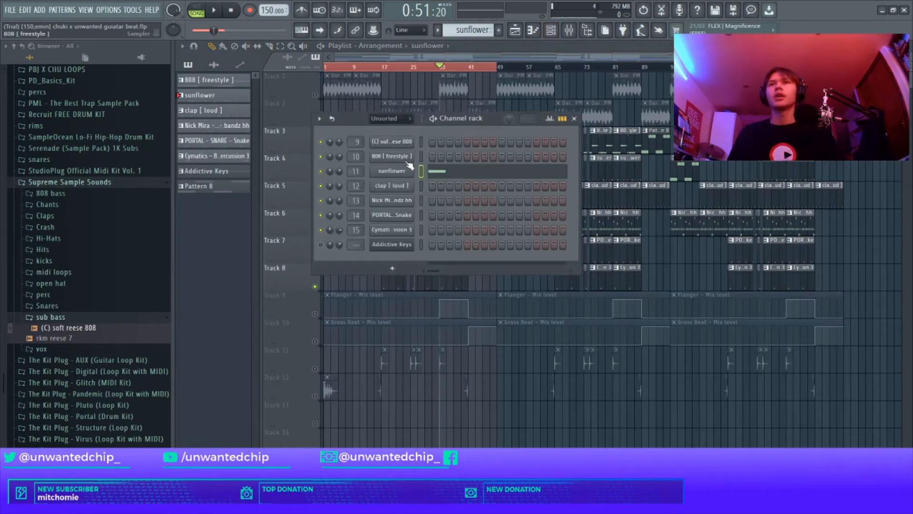
{"action": "left_click", "coordinate": [405, 170]}
{"action": "left_click", "coordinate": [383, 195]}
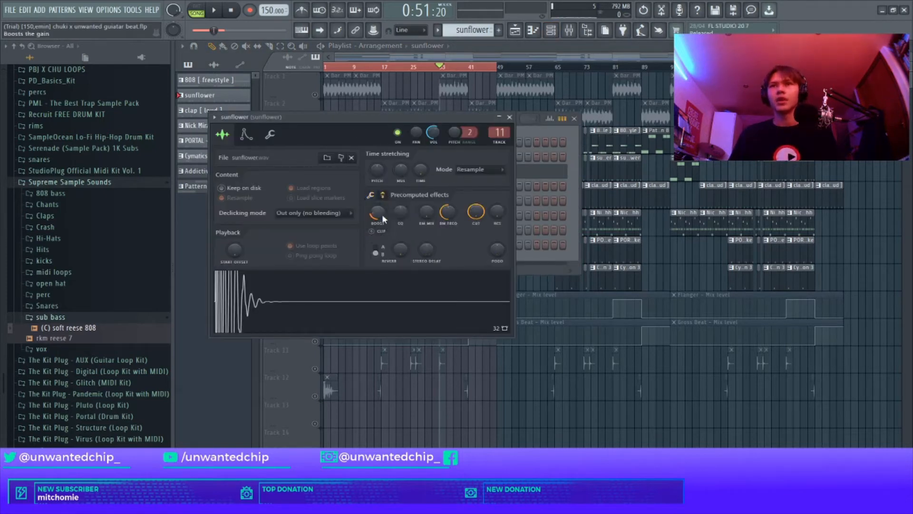
{"action": "left_click", "coordinate": [510, 117]}
{"action": "left_click", "coordinate": [574, 118]}
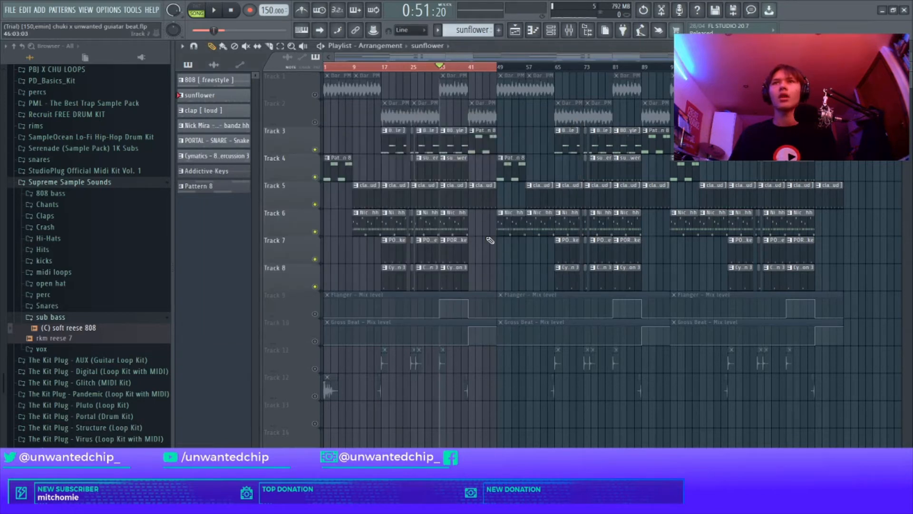
- Play the song from the start, view Pattern 8's (C) soft reese 808 notes in the piano roll, and return to the playlist
{"action": "left_click", "coordinate": [231, 10]}
{"action": "left_click", "coordinate": [214, 10]}
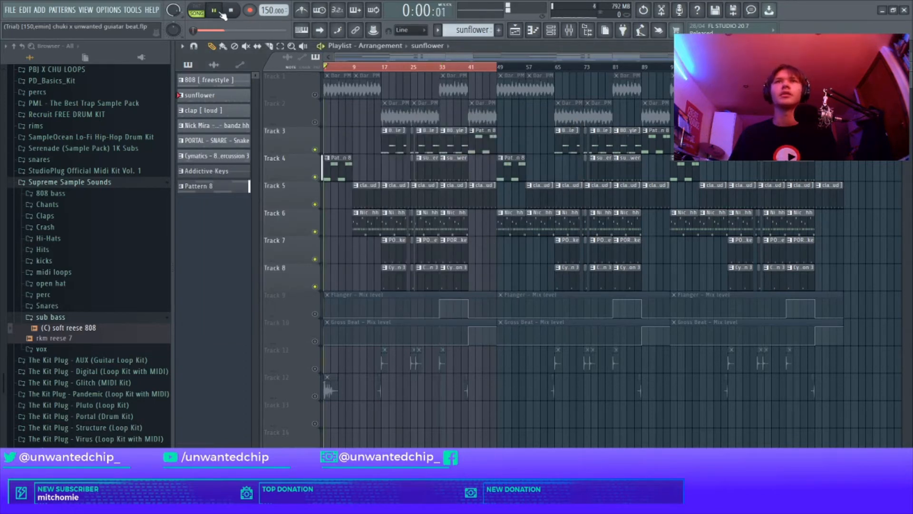
{"action": "double_click", "coordinate": [336, 167]}
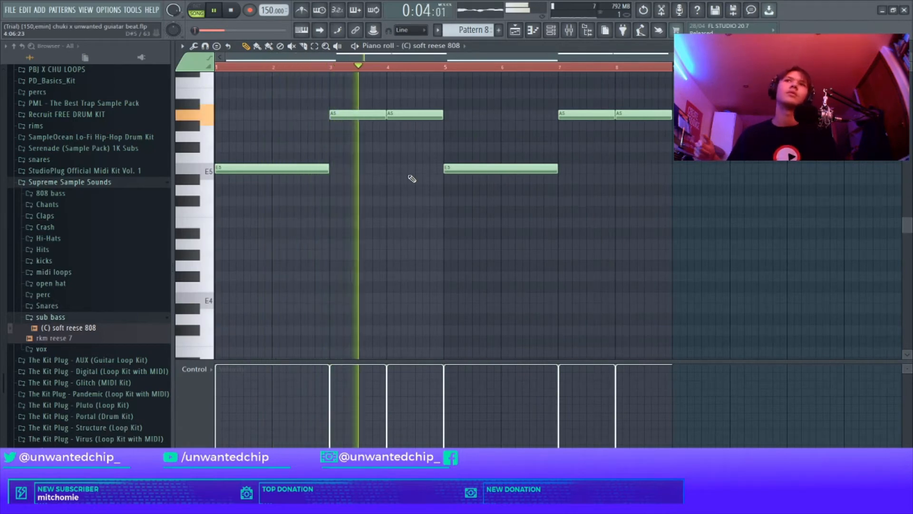
{"action": "key", "text": "Escape"}
{"action": "key", "text": "space"}
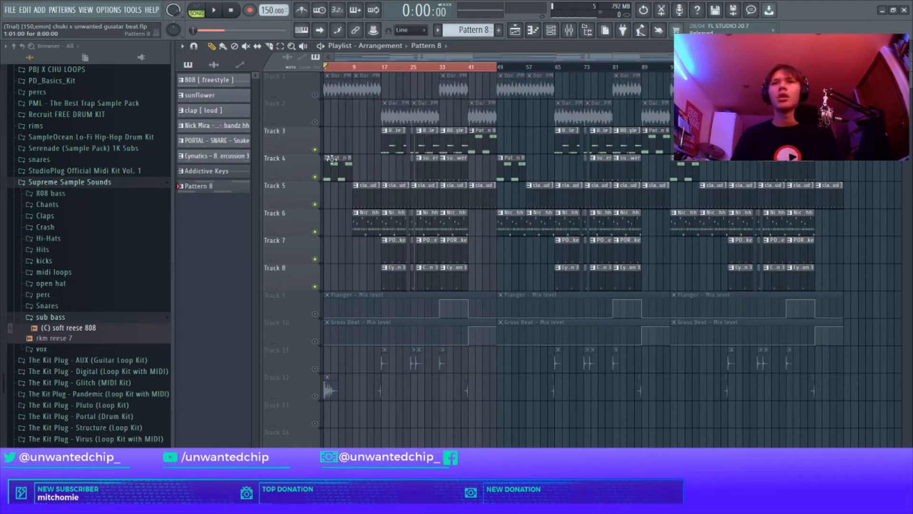
- Unmute the one-shot effect samples on Tracks 11 and 12 and audition them from around bar 15
{"action": "left_click", "coordinate": [316, 369]}
{"action": "left_click", "coordinate": [316, 396]}
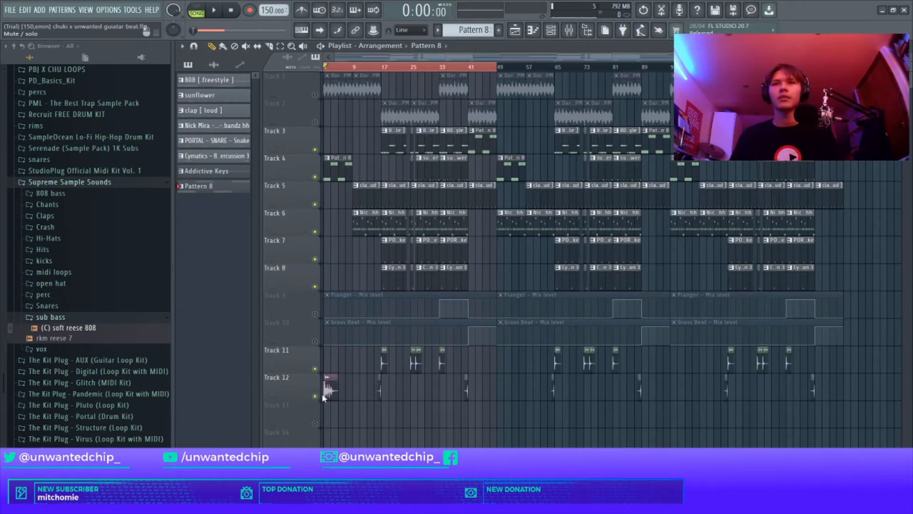
{"action": "left_click", "coordinate": [384, 69]}
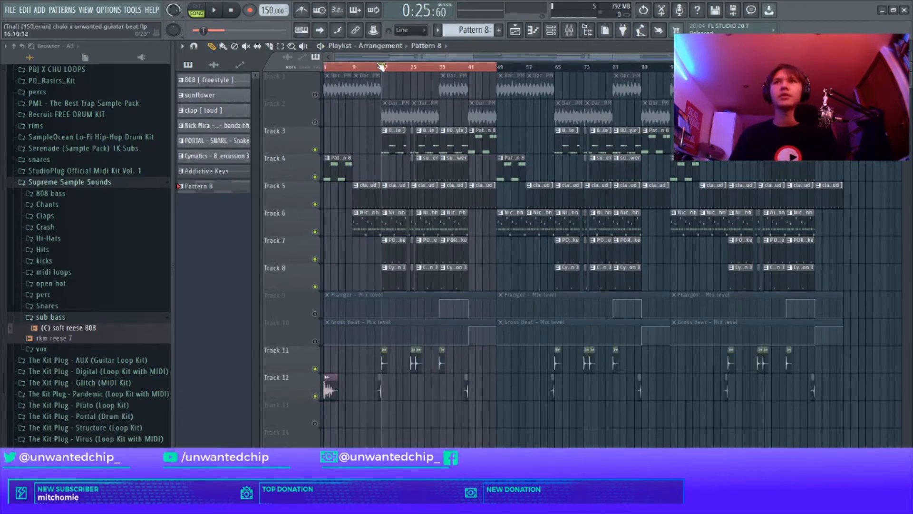
{"action": "left_click", "coordinate": [375, 68]}
{"action": "key", "text": "space"}
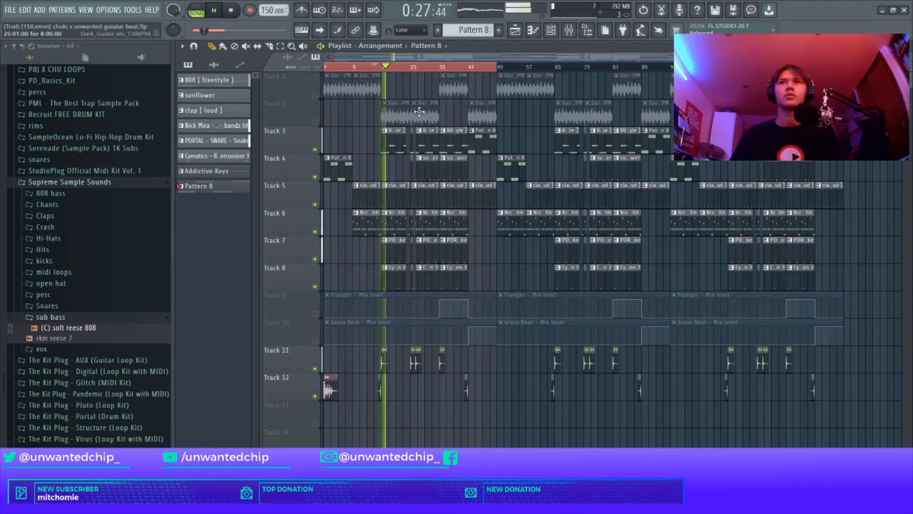
{"action": "key", "text": "space"}
{"action": "scroll", "coordinate": [410, 115], "scroll_direction": "up", "scroll_amount": 5}
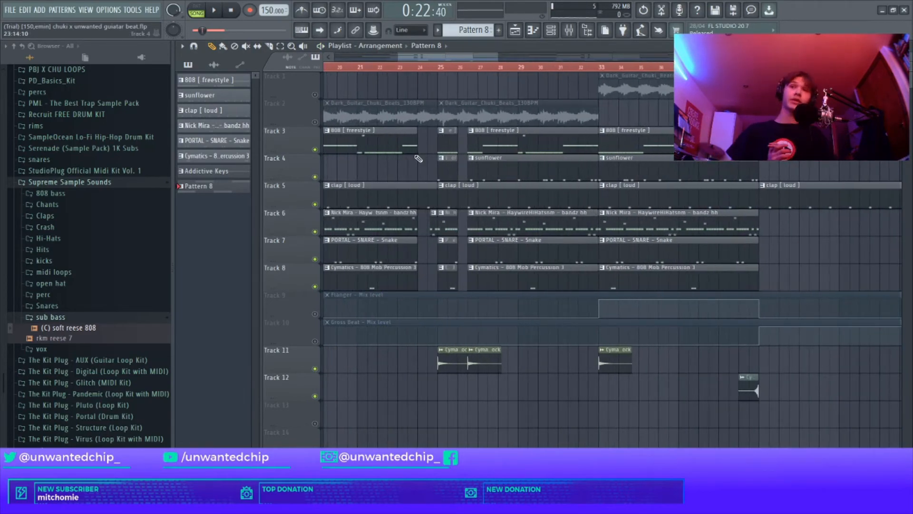
{"action": "scroll", "coordinate": [419, 158], "scroll_direction": "down", "scroll_amount": 5}
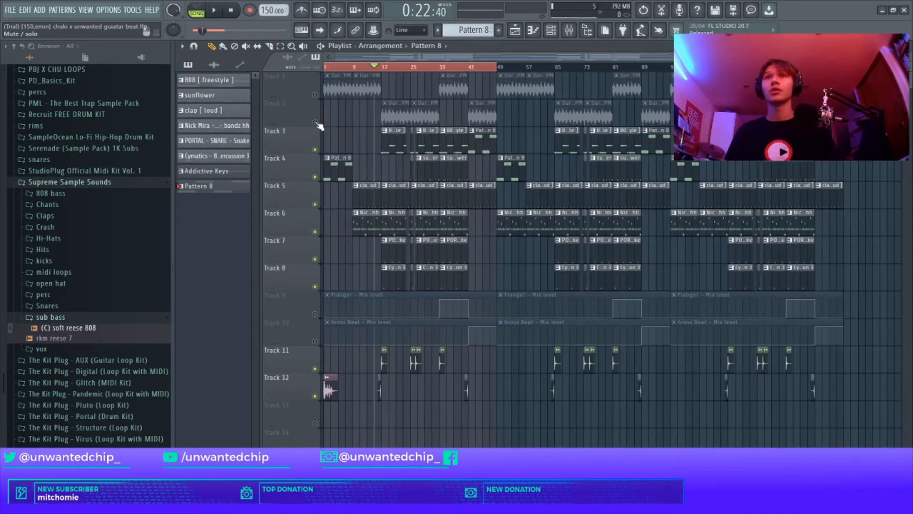
- Unmute all playlist tracks and listen to the full arrangement from bar 33 twice
{"action": "right_click", "coordinate": [316, 122]}
{"action": "right_click", "coordinate": [315, 123]}
{"action": "scroll", "coordinate": [440, 84], "scroll_direction": "up", "scroll_amount": 3}
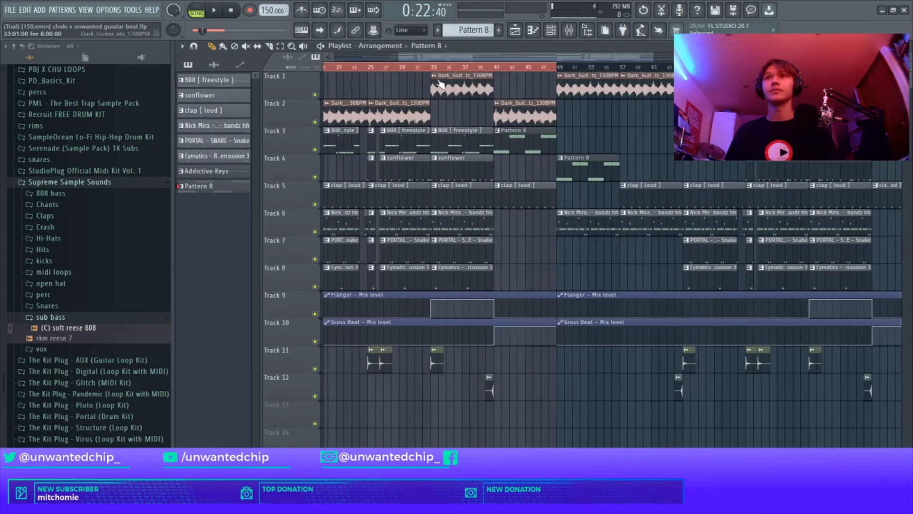
{"action": "left_click", "coordinate": [432, 69]}
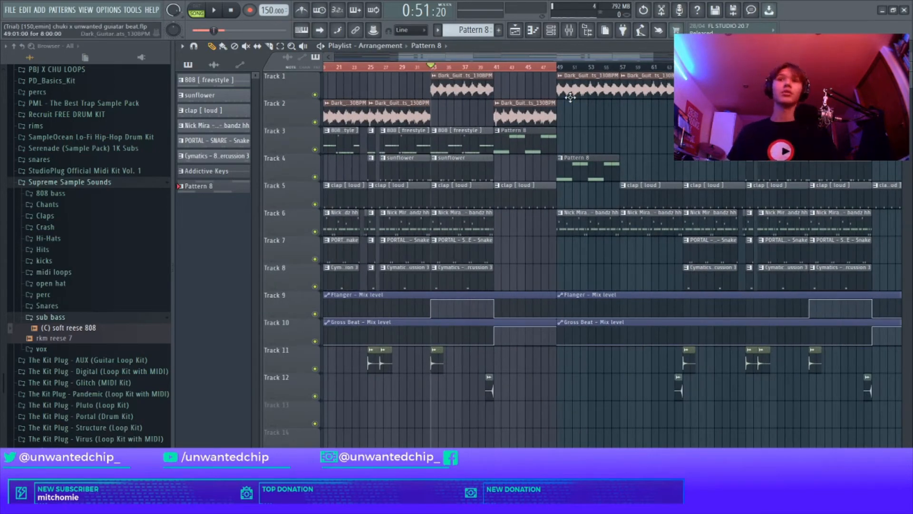
{"action": "key", "text": "space"}
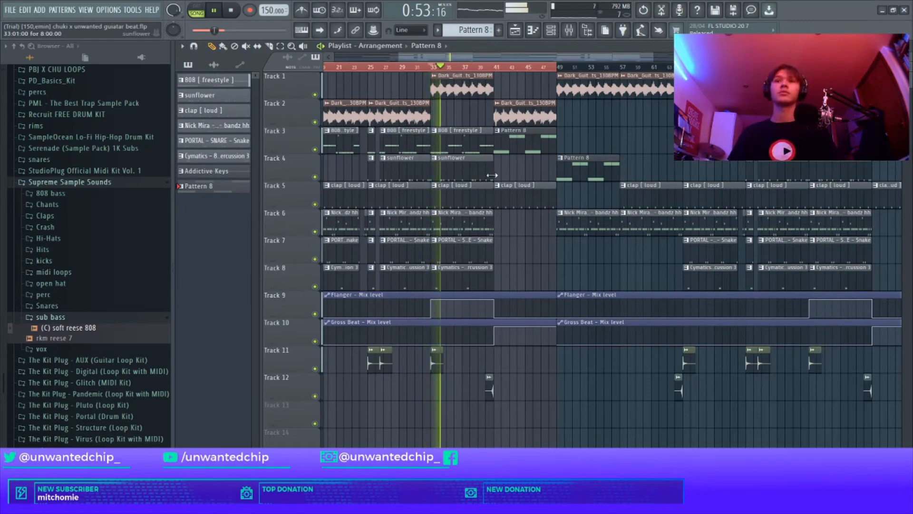
{"action": "scroll", "coordinate": [413, 173], "scroll_direction": "down", "scroll_amount": 6}
{"action": "scroll", "coordinate": [423, 180], "scroll_direction": "up", "scroll_amount": 3}
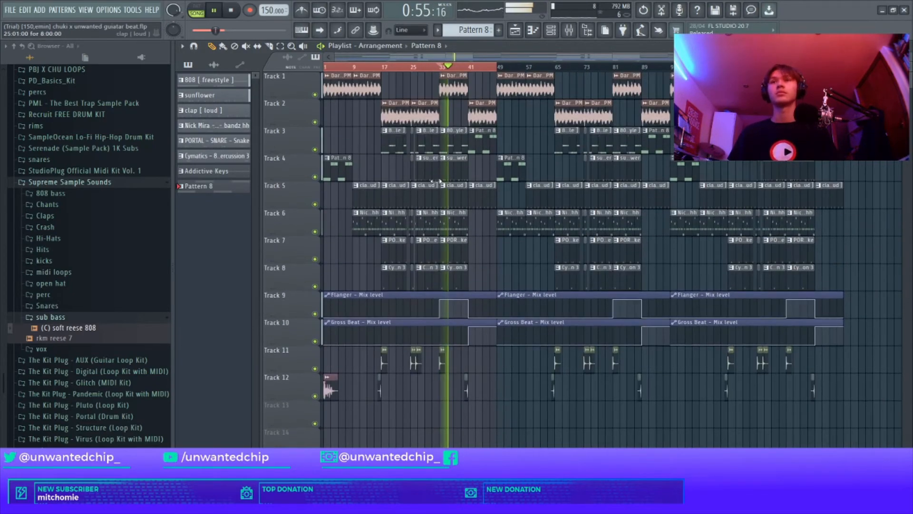
{"action": "key", "text": "space"}
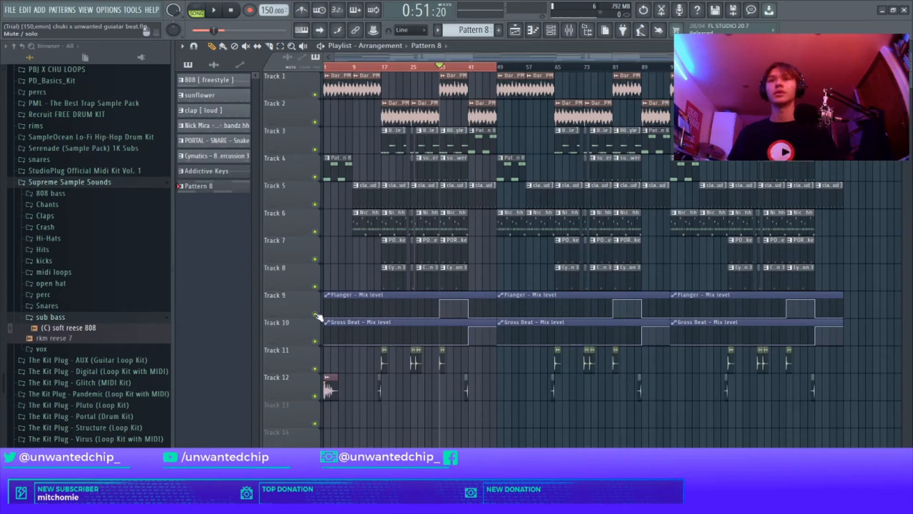
{"action": "key", "text": "space"}
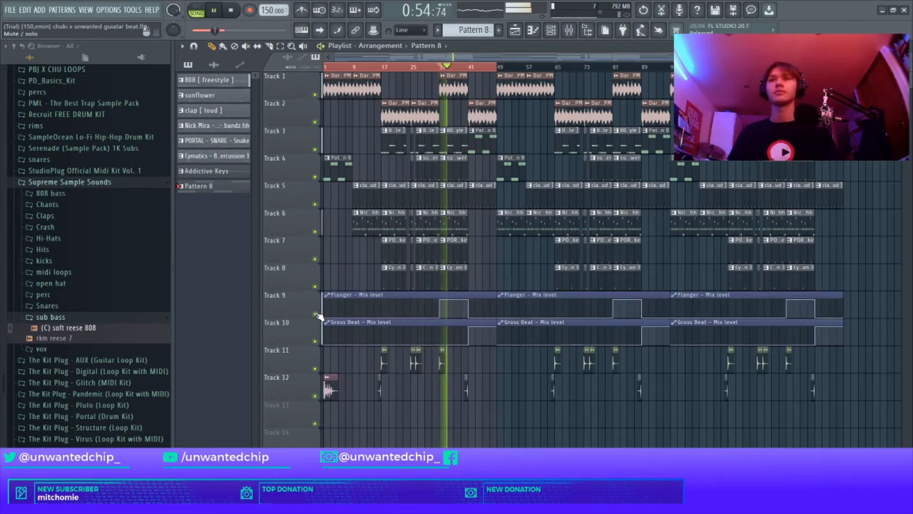
{"action": "key", "text": "space"}
- Reset the song position, play the full beat from around bar 17, and jump ahead to around bar 25
{"action": "left_click", "coordinate": [232, 11]}
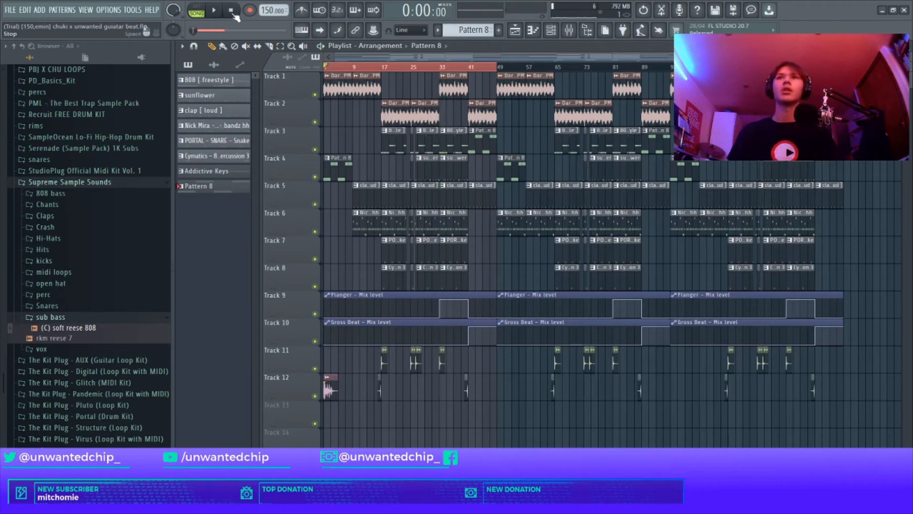
{"action": "left_click", "coordinate": [386, 68]}
{"action": "key", "text": "space"}
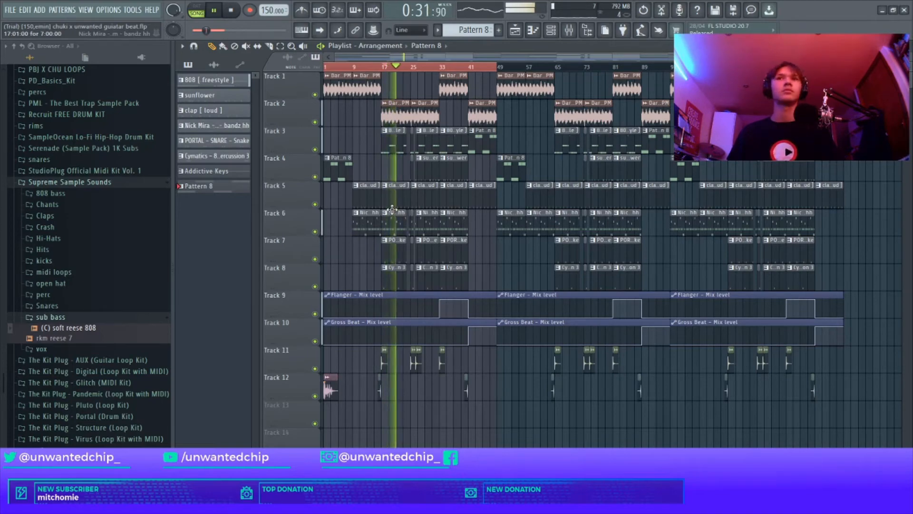
{"action": "left_click", "coordinate": [414, 67]}
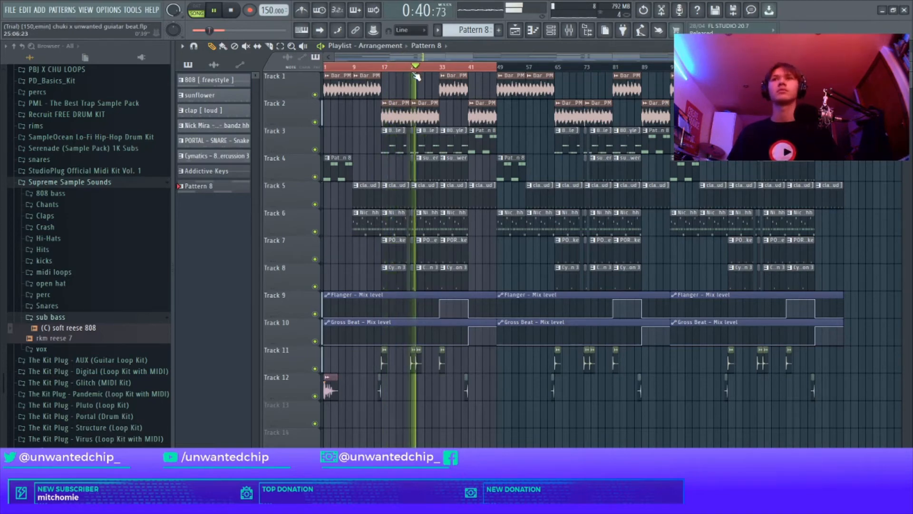
- Stop playback and audition the break in the full arrangement from bar 24 to around bar 26
{"action": "key", "text": "space"}
{"action": "scroll", "coordinate": [416, 108], "scroll_direction": "up", "scroll_amount": 4}
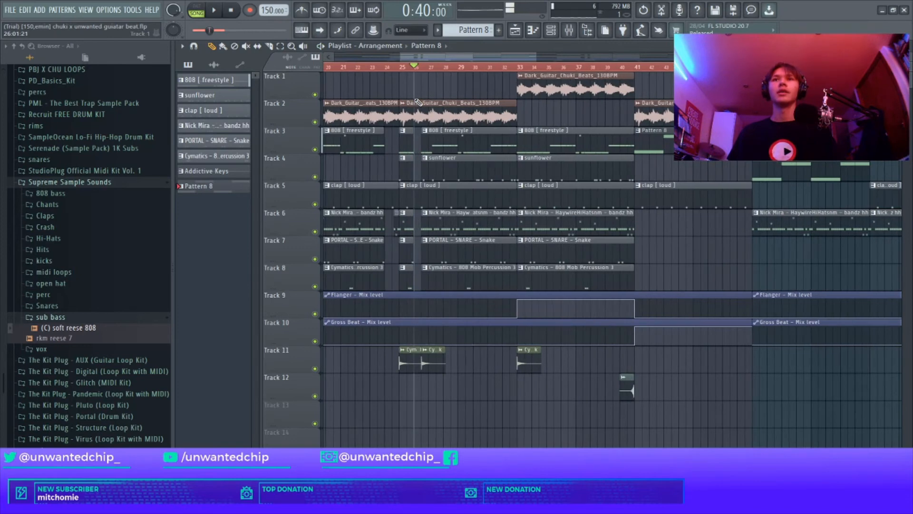
{"action": "scroll", "coordinate": [414, 104], "scroll_direction": "up", "scroll_amount": 2}
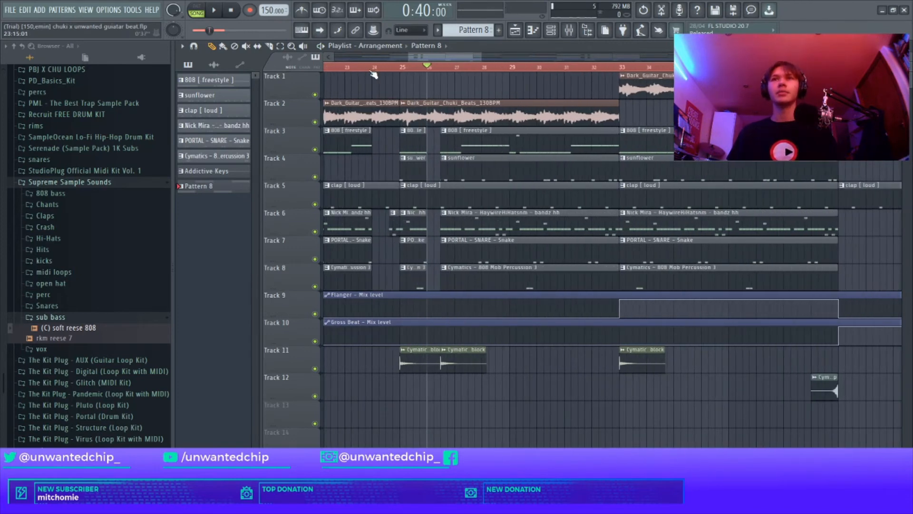
{"action": "left_click", "coordinate": [374, 67]}
{"action": "key", "text": "space"}
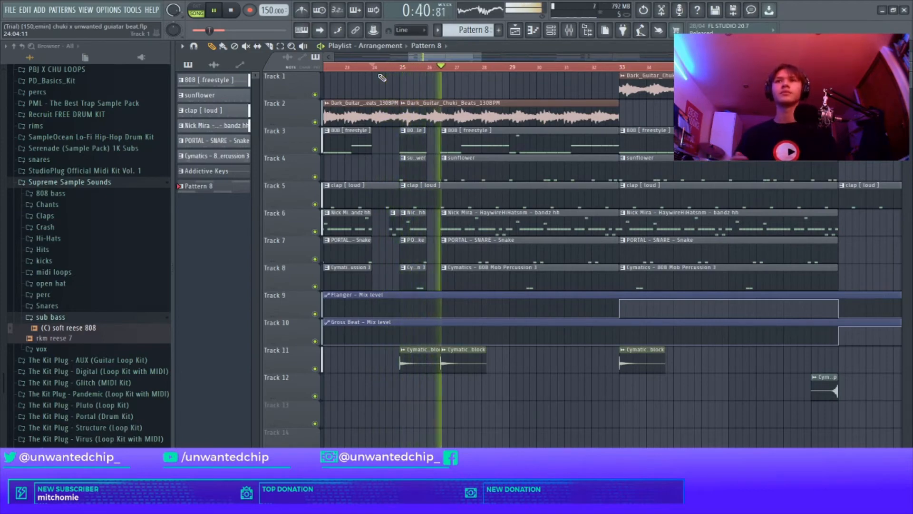
{"action": "key", "text": "space"}
{"action": "scroll", "coordinate": [430, 53], "scroll_direction": "down", "scroll_amount": 5}
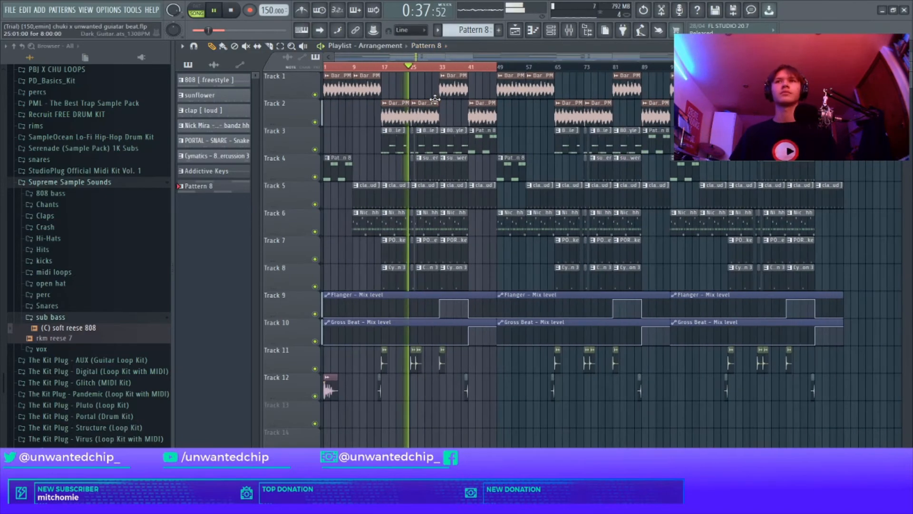
- Reset the song position, play the intro's first few bars with the Track 12 effect sample, and stop playback
{"action": "left_click", "coordinate": [233, 12]}
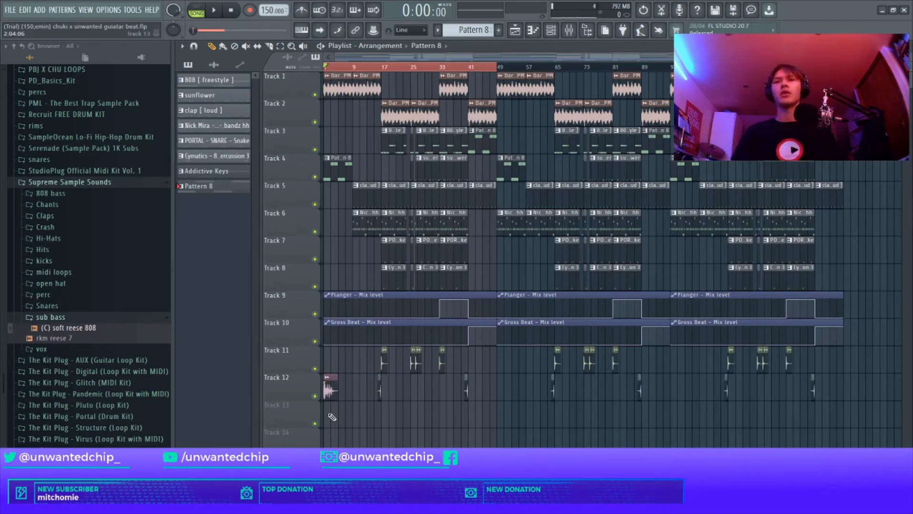
{"action": "key", "text": "space"}
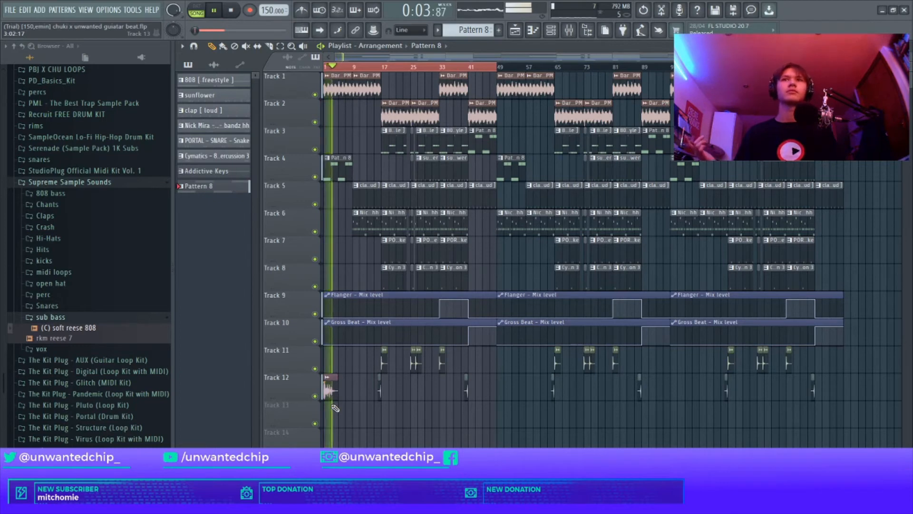
{"action": "key", "text": "space"}
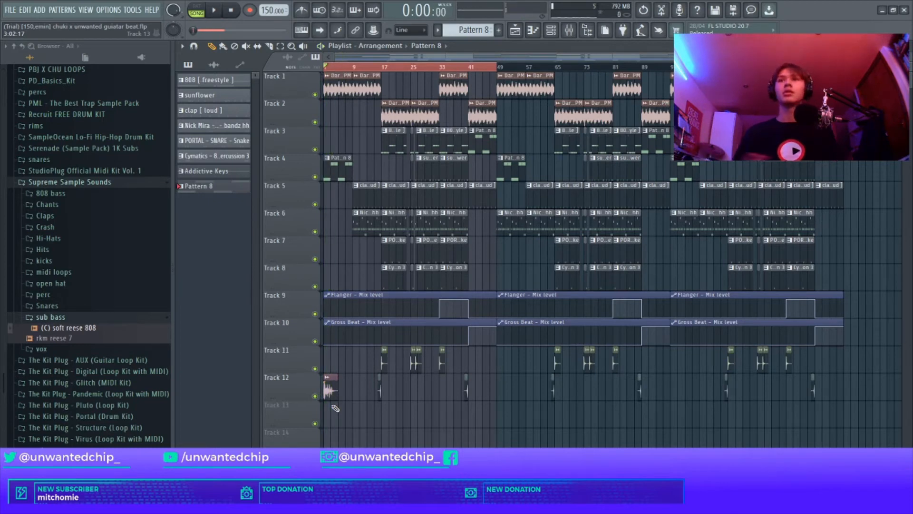